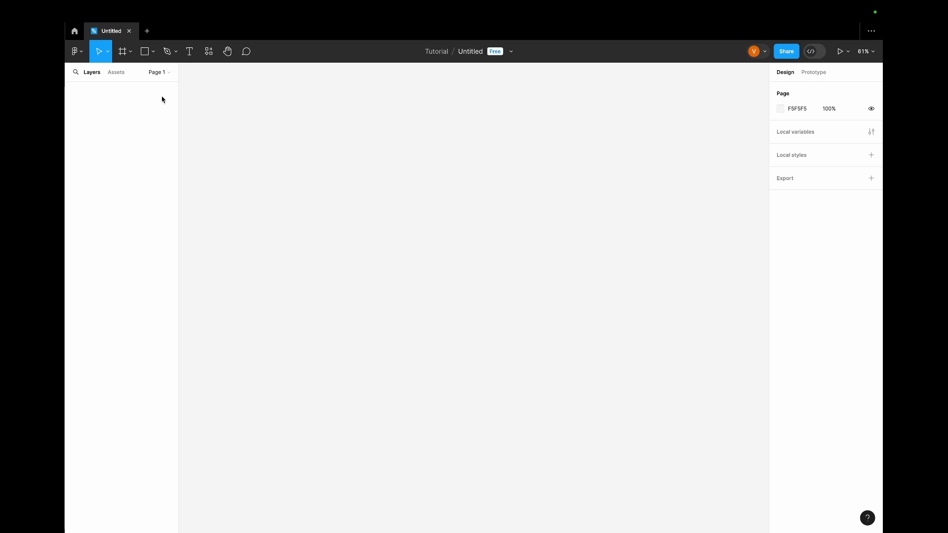
Create a MacBook Pro 16" frame and set its corner radius to 15.
{"action": "left_click", "coordinate": [123, 55]}
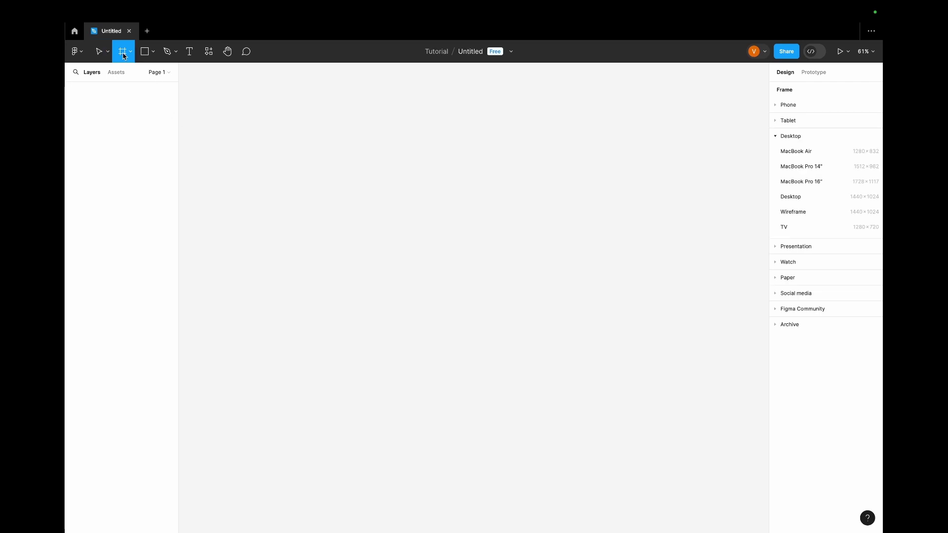
{"action": "left_click", "coordinate": [815, 186]}
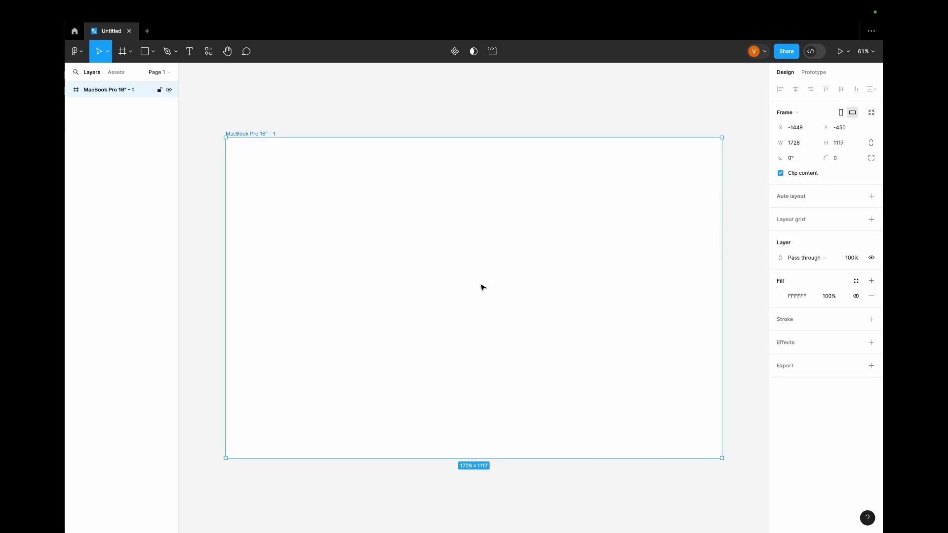
{"action": "left_click", "coordinate": [838, 161]}
{"action": "key", "text": "Return"}
Start a text layer near the frame's upper-left corner and set the font to Irish Grover.
{"action": "left_click", "coordinate": [191, 54]}
{"action": "left_click", "coordinate": [242, 147]}
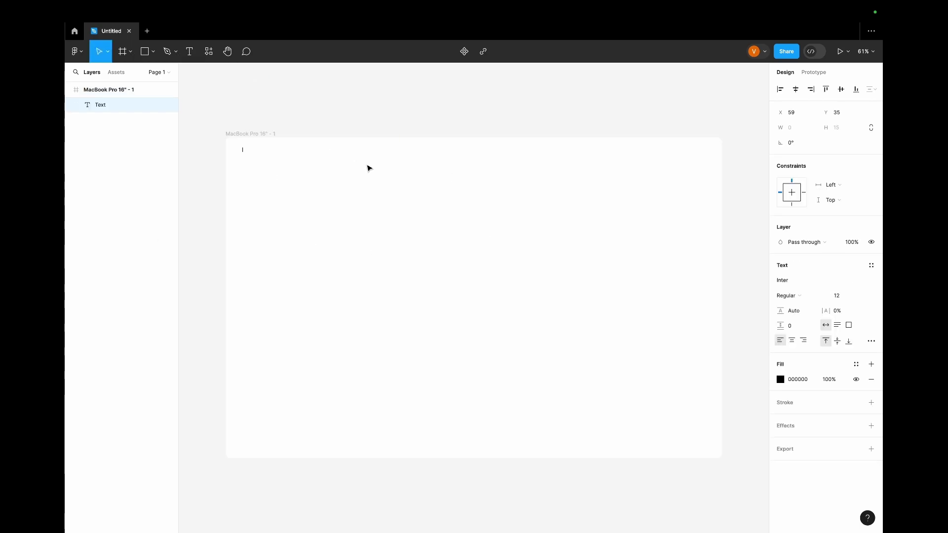
{"action": "left_click", "coordinate": [796, 281]}
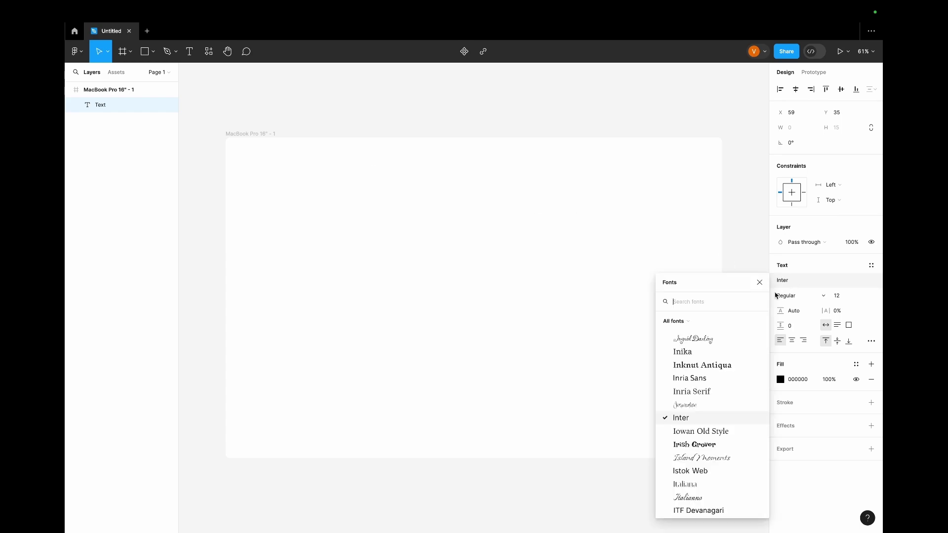
{"action": "left_click", "coordinate": [708, 450]}
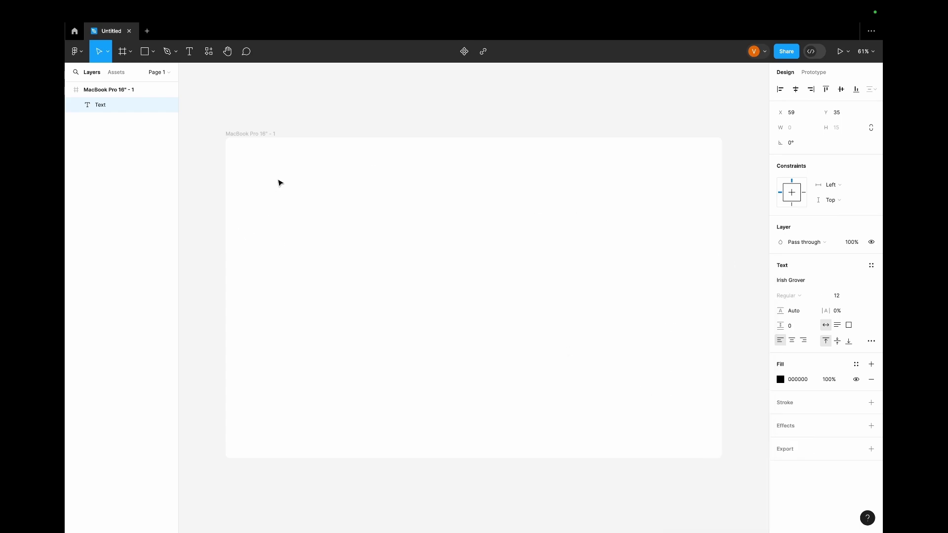
{"action": "left_click", "coordinate": [263, 159]}
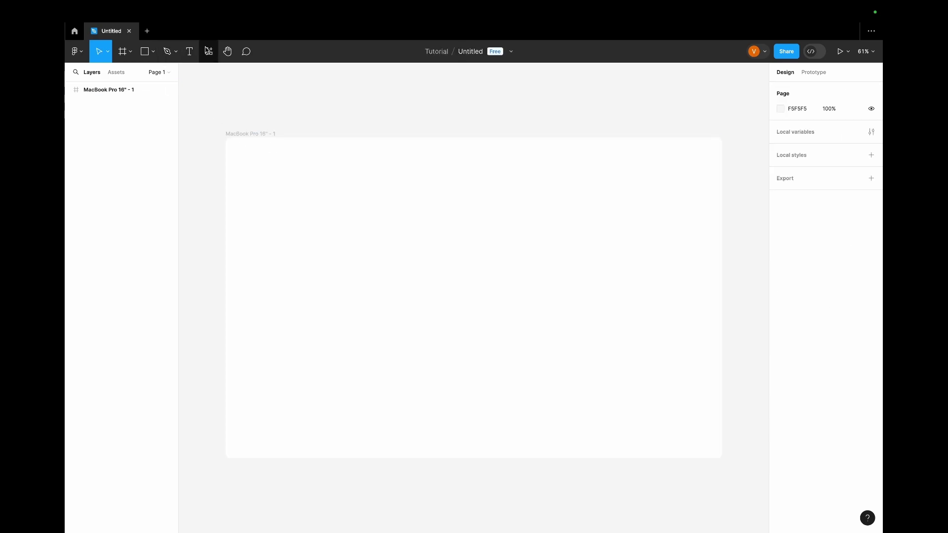
Add the title "Food for thought" at font size 40 in the frame's upper-left area, placing it at about X 58, Y 46.
{"action": "left_click", "coordinate": [190, 52]}
{"action": "left_click", "coordinate": [249, 152]}
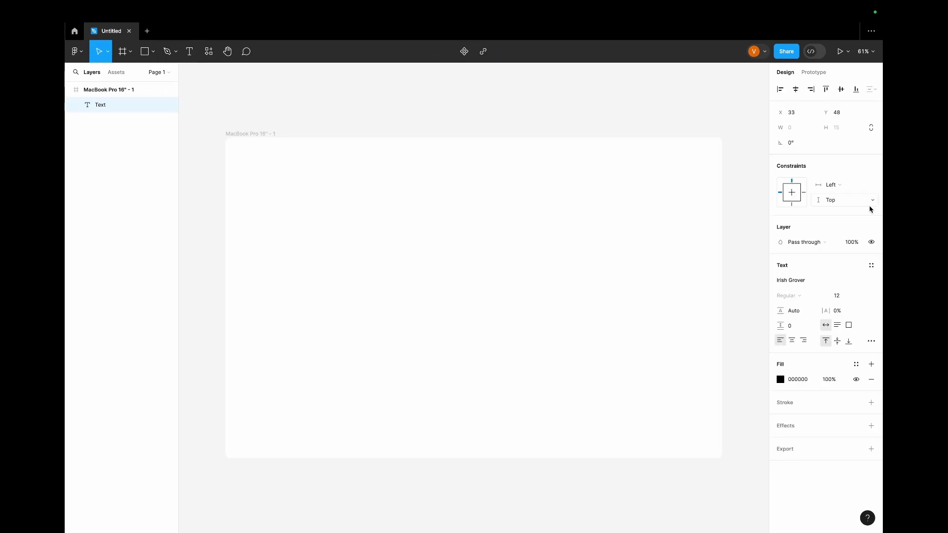
{"action": "left_click", "coordinate": [863, 297]}
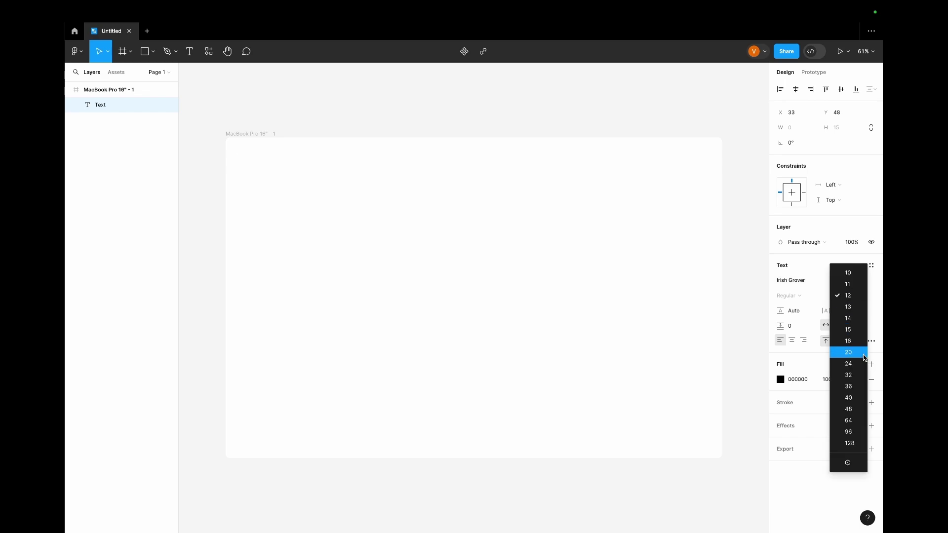
{"action": "left_click", "coordinate": [861, 402]}
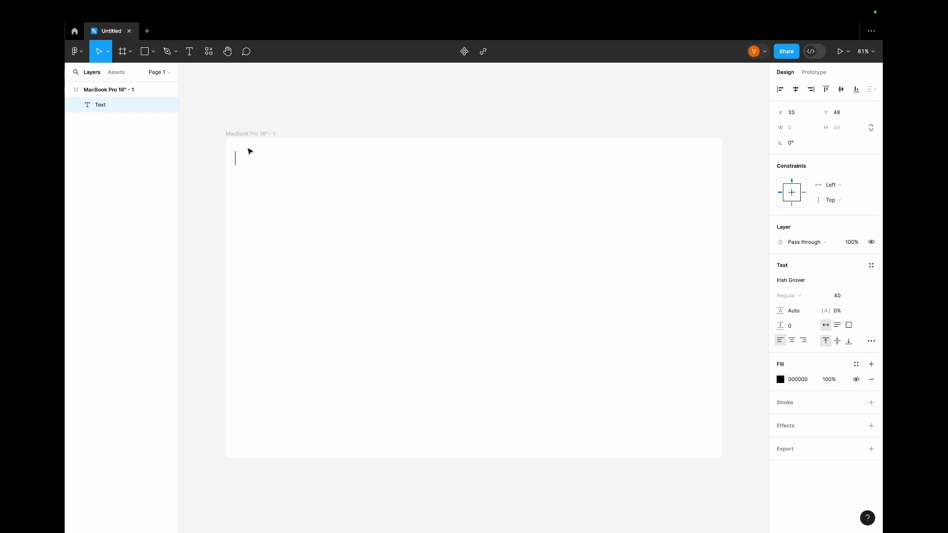
{"action": "type", "text": "Food for thought"}
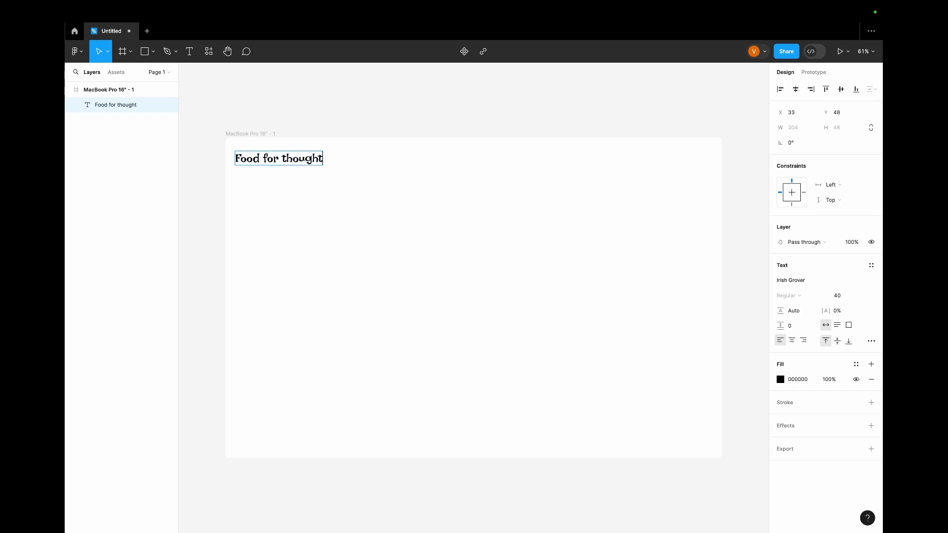
{"action": "key", "text": "Escape"}
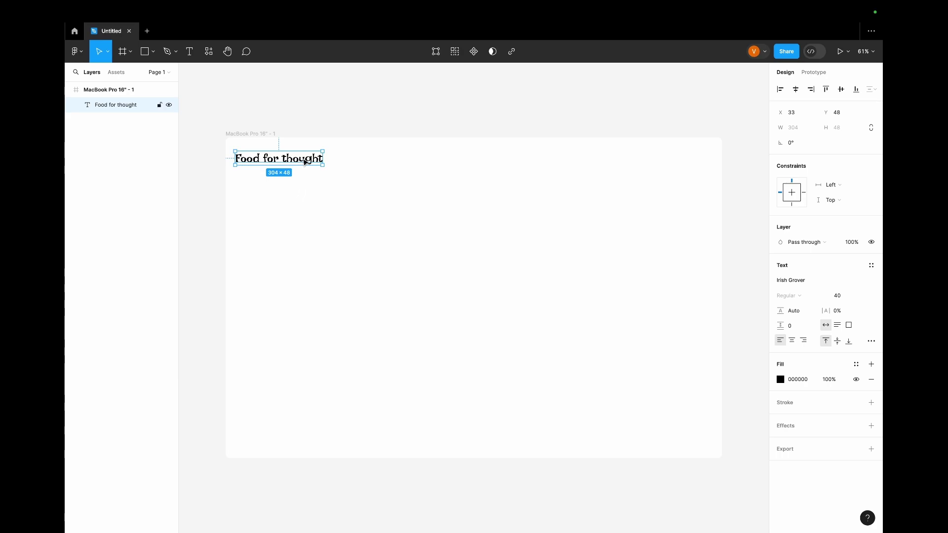
{"action": "left_click_drag", "start_coordinate": [305, 161], "coordinate": [309, 160]}
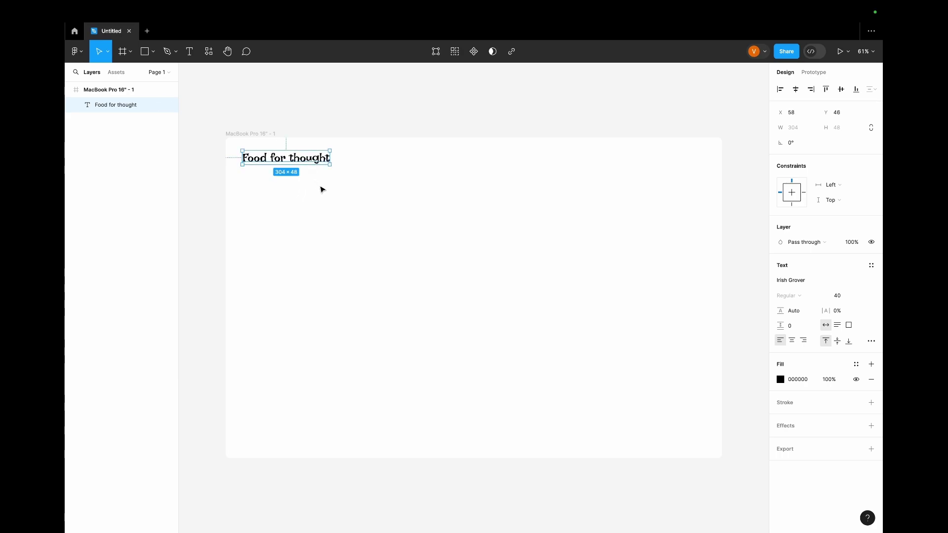
Add a column layout grid to the frame with 12 columns and a margin of 45.
{"action": "left_click", "coordinate": [262, 136]}
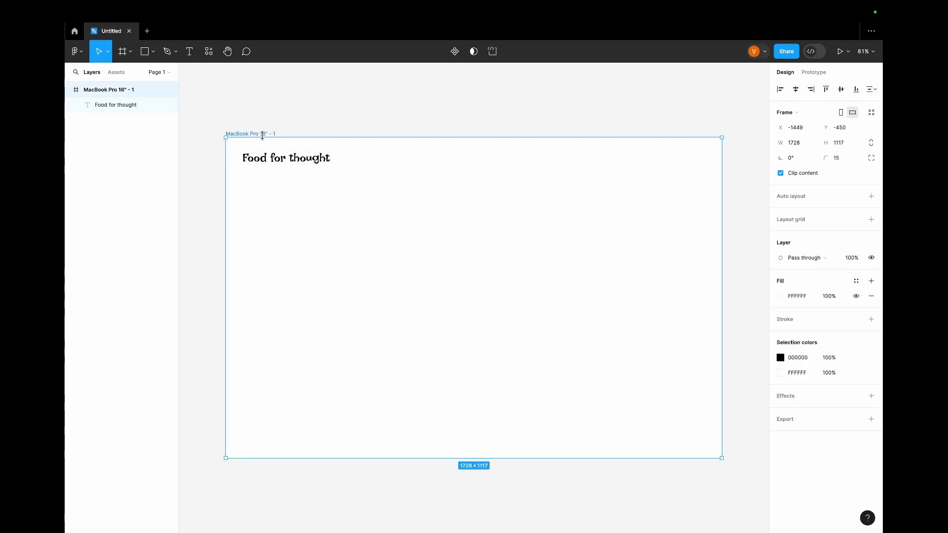
{"action": "left_click", "coordinate": [871, 220]}
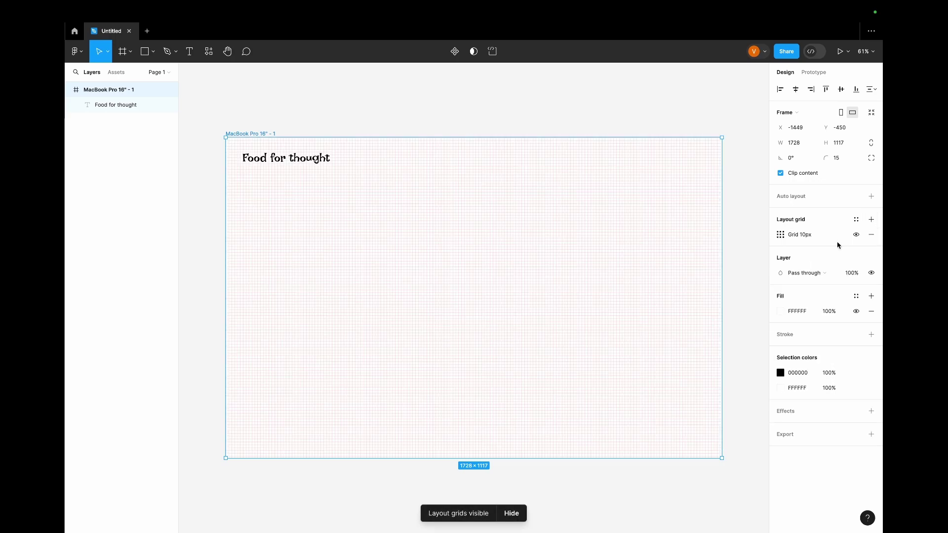
{"action": "left_click", "coordinate": [780, 234]}
{"action": "left_click", "coordinate": [676, 237]}
{"action": "left_click", "coordinate": [683, 247]}
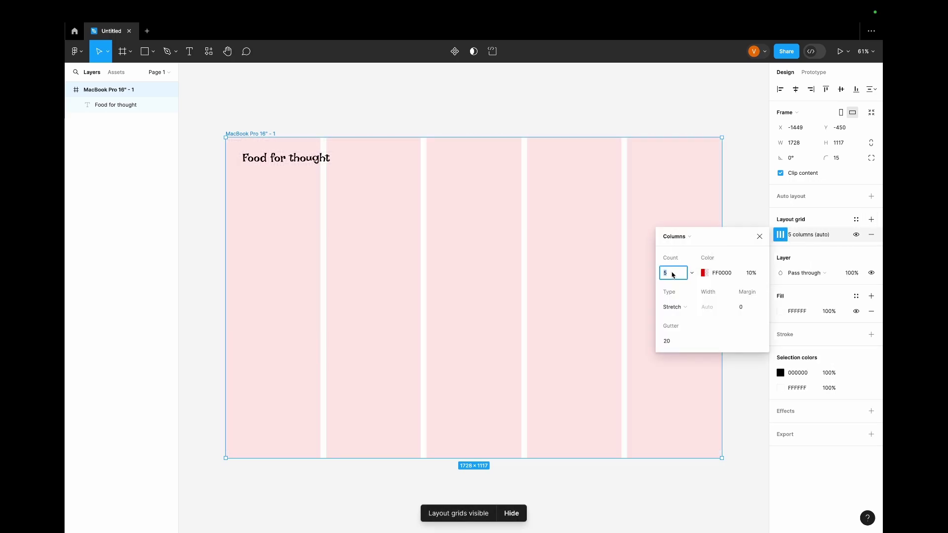
{"action": "key", "text": "Return"}
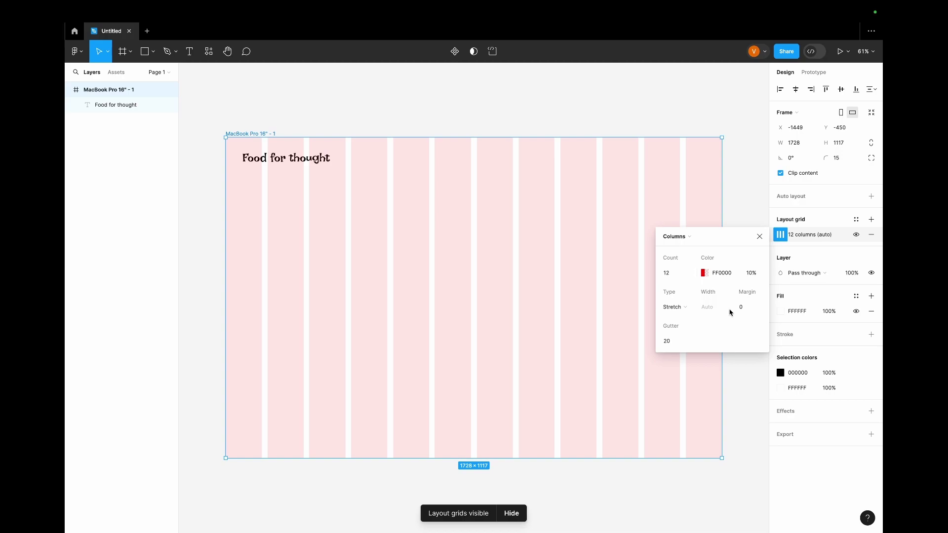
{"action": "left_click", "coordinate": [748, 310]}
{"action": "key", "text": "Return"}
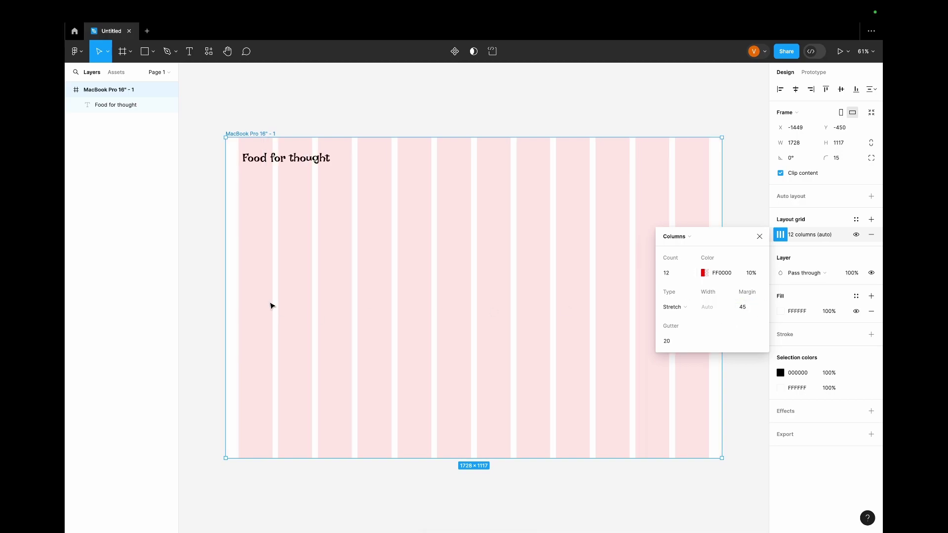
Add a second layout grid to the frame as rows, with a count of 12 and a margin of 45.
{"action": "left_click", "coordinate": [871, 219]}
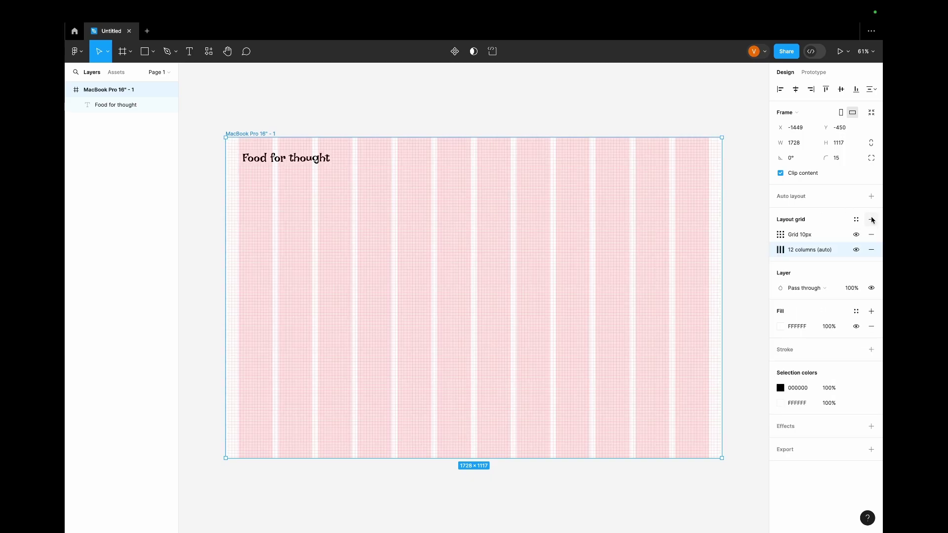
{"action": "left_click", "coordinate": [780, 234]}
{"action": "left_click", "coordinate": [683, 237]}
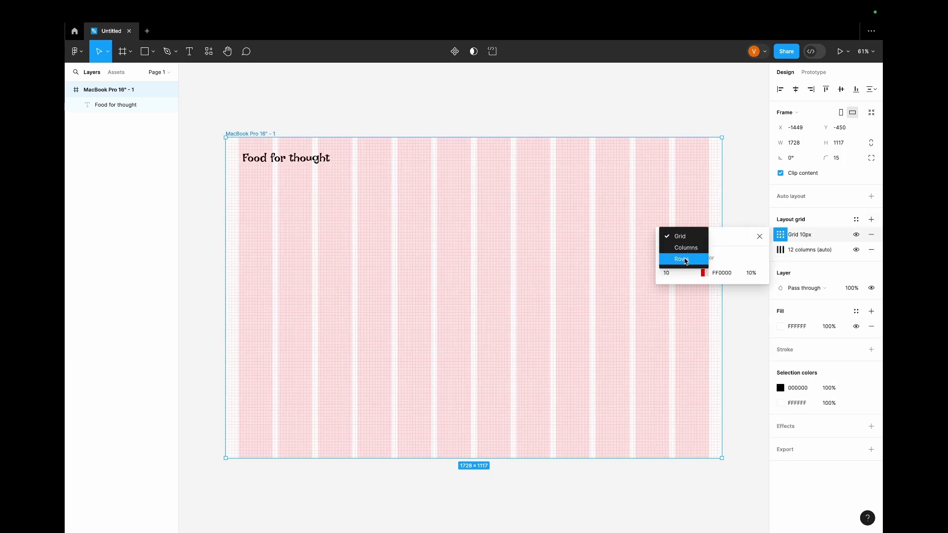
{"action": "left_click", "coordinate": [685, 260]}
{"action": "type", "text": "12"}
{"action": "key", "text": "Return"}
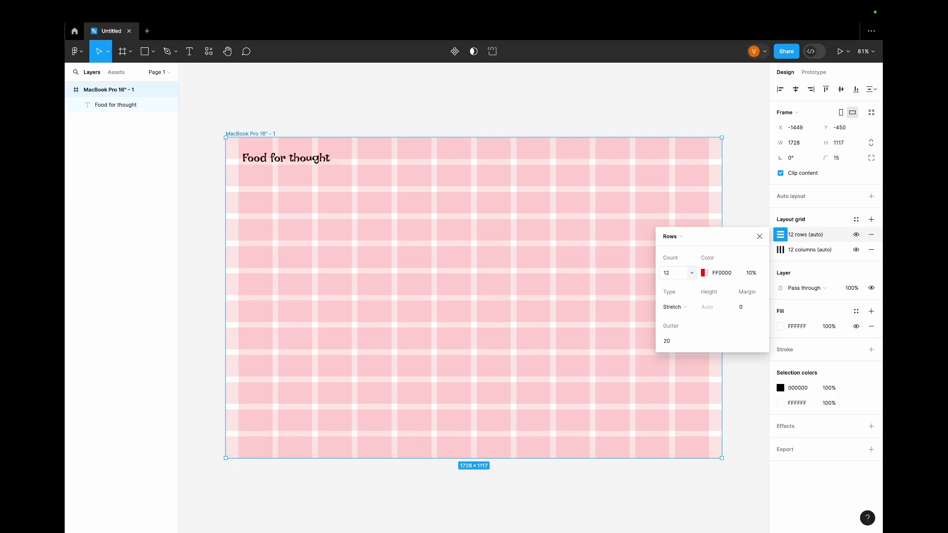
{"action": "left_click", "coordinate": [749, 311]}
{"action": "type", "text": "45"}
{"action": "key", "text": "Return"}
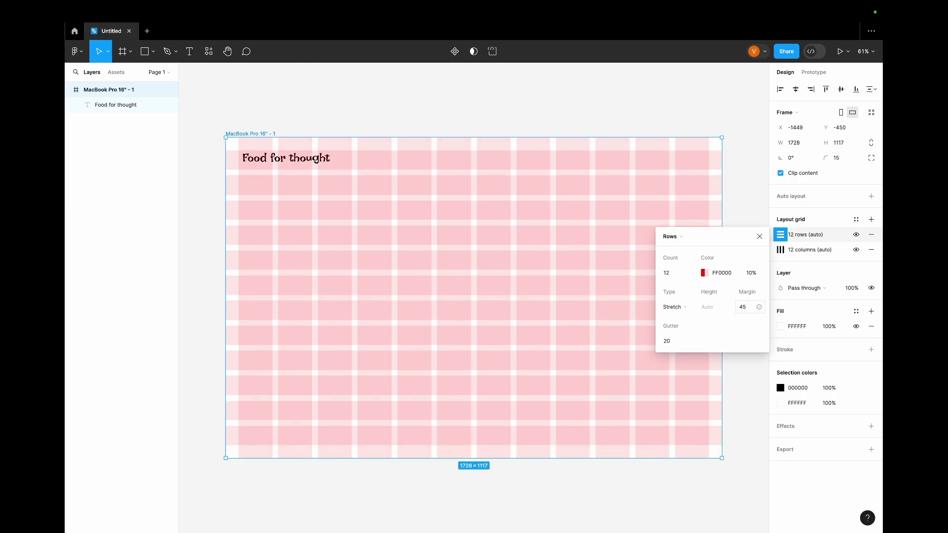
{"action": "left_click", "coordinate": [759, 236]}
Move the "Food for thought" title onto the first grid column at X 45, Y 54.
{"action": "left_click_drag", "start_coordinate": [284, 158], "coordinate": [293, 168]}
{"action": "left_click", "coordinate": [293, 164]}
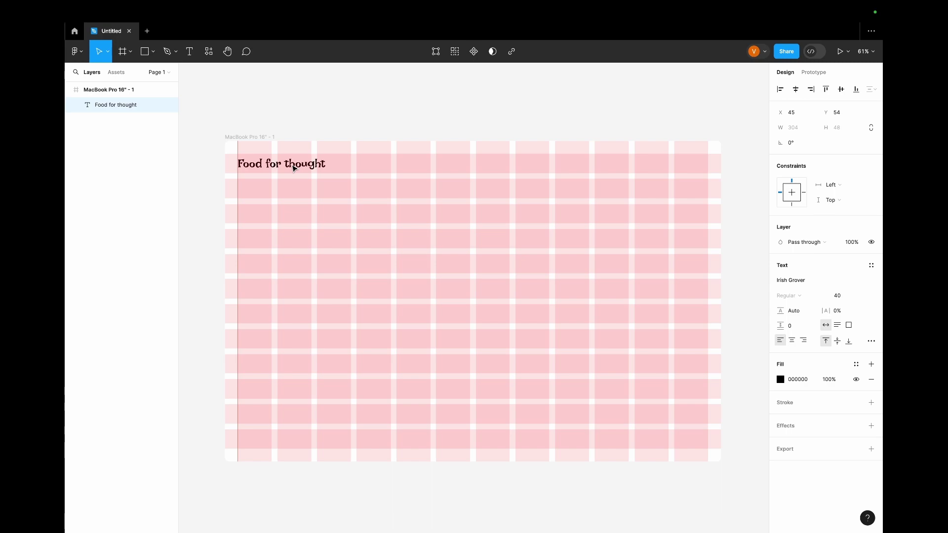
Add a navigation label "Home" at font size 20 to the right of the title.
{"action": "left_click", "coordinate": [189, 51]}
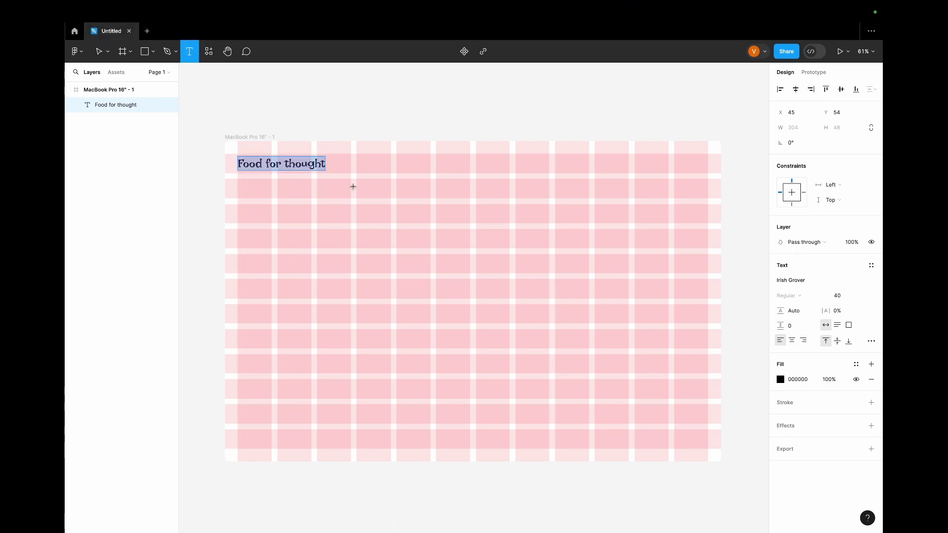
{"action": "left_click", "coordinate": [370, 162]}
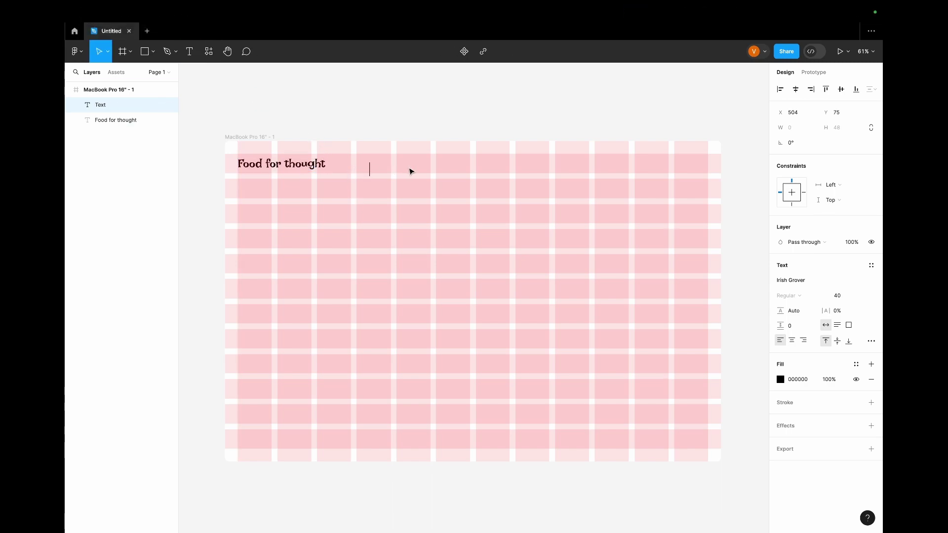
{"action": "left_click", "coordinate": [856, 296]}
{"action": "left_click", "coordinate": [848, 250]}
{"action": "type", "text": "Home"}
{"action": "key", "text": "Escape"}
{"action": "mouse_move", "coordinate": [377, 166]}
{"action": "left_mouse_down", "text": "alt"}
{"action": "mouse_move", "coordinate": [568, 161]}
{"action": "mouse_move", "coordinate": [381, 177]}
{"action": "left_mouse_up", "text": "alt"}
Add the navigation labels "Recipes", "Features", "About us" and "Contact us" in a row after "Home".
{"action": "double_click", "coordinate": [417, 166]}
{"action": "type", "text": "Recipes"}
{"action": "key", "text": "Escape"}
{"action": "double_click", "coordinate": [457, 166]}
{"action": "type", "text": "Features"}
{"action": "key", "text": "Escape"}
{"action": "double_click", "coordinate": [496, 165]}
{"action": "type", "text": "About us"}
{"action": "key", "text": "Escape"}
{"action": "double_click", "coordinate": [536, 167]}
{"action": "type", "text": "Contact us"}
{"action": "key", "text": "Escape"}
Align the five navigation labels vertically and move them to Y 68, starting at the fifth grid column.
{"action": "left_click", "coordinate": [841, 89]}
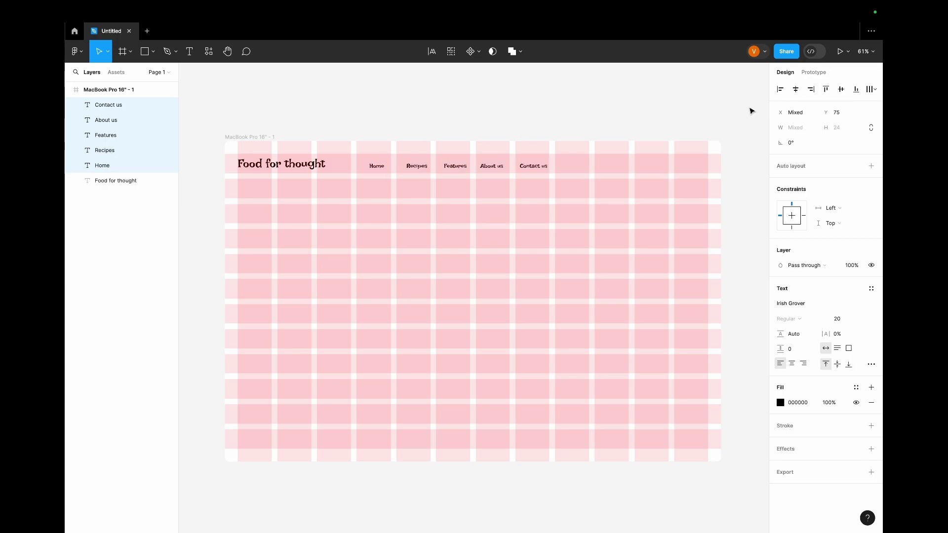
{"action": "left_click_drag", "start_coordinate": [496, 169], "coordinate": [524, 169]}
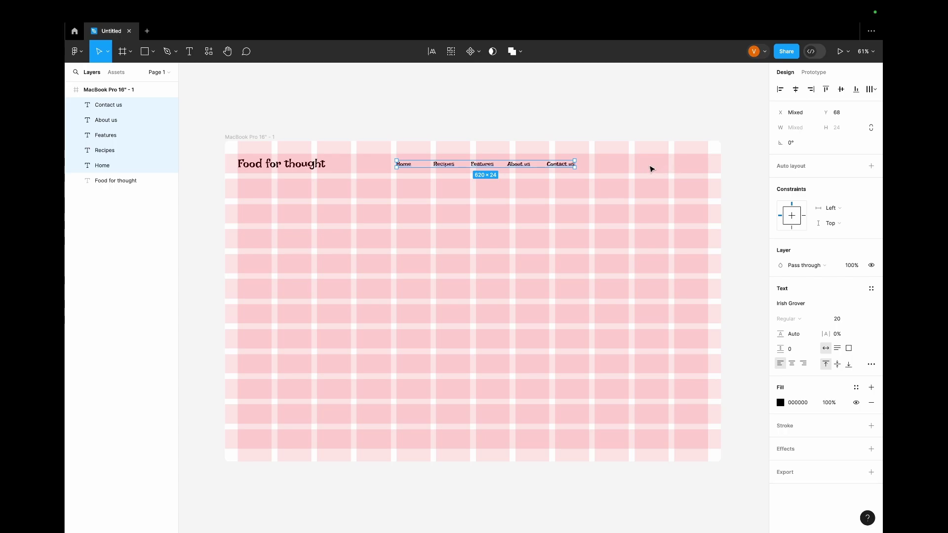
Import the fire-bowl icon from the Iconify plugin's "bowl" results and place it below the frame.
{"action": "left_click", "coordinate": [210, 54]}
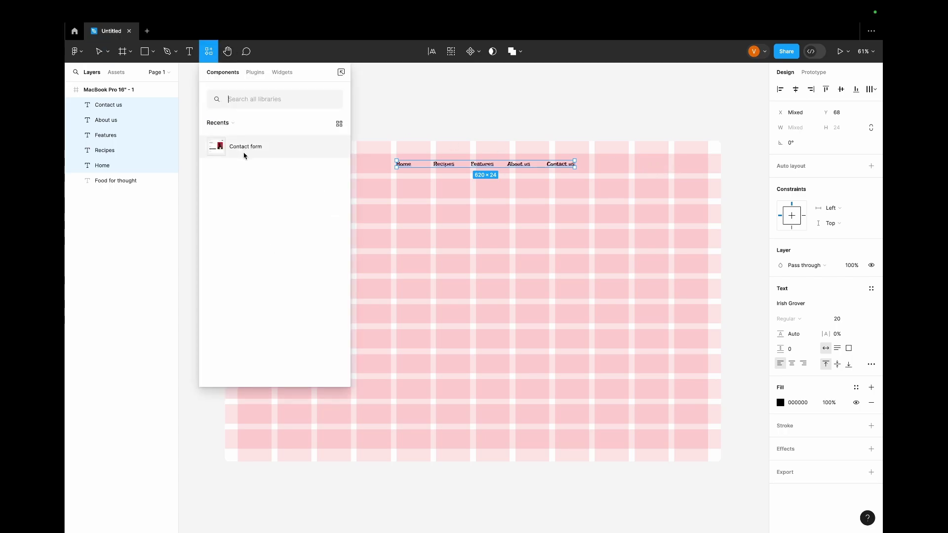
{"action": "left_click", "coordinate": [255, 73]}
{"action": "key", "text": "Escape"}
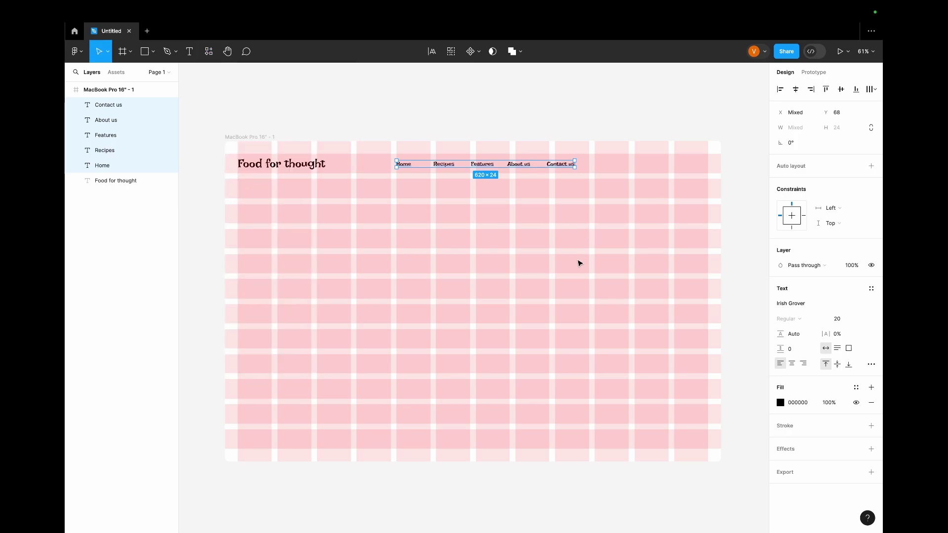
{"action": "key", "text": "ctrl+alt+p"}
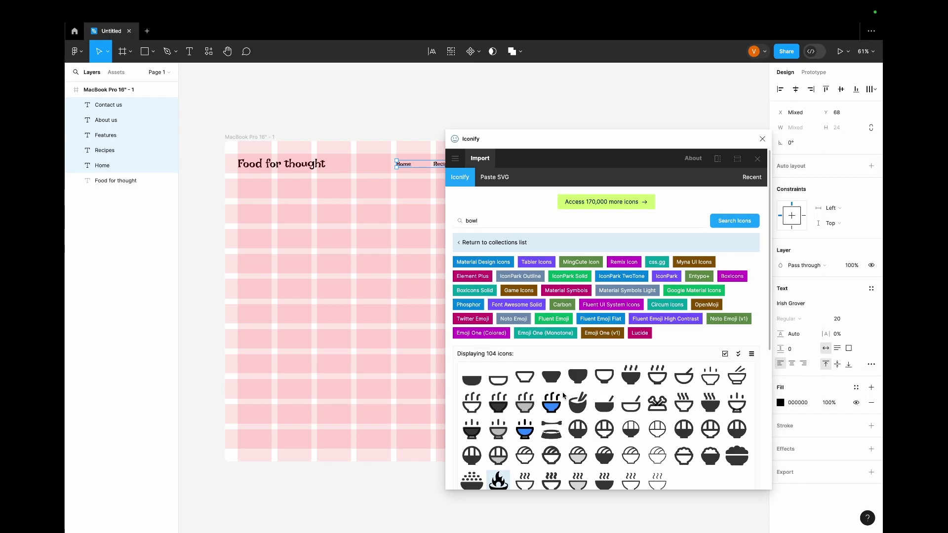
{"action": "scroll", "coordinate": [558, 405], "scroll_direction": "down", "scroll_amount": 5}
{"action": "left_click", "coordinate": [615, 474]}
{"action": "left_click_drag", "start_coordinate": [317, 406], "coordinate": [343, 499]}
{"action": "scroll", "coordinate": [585, 274], "scroll_direction": "up", "scroll_amount": 7}
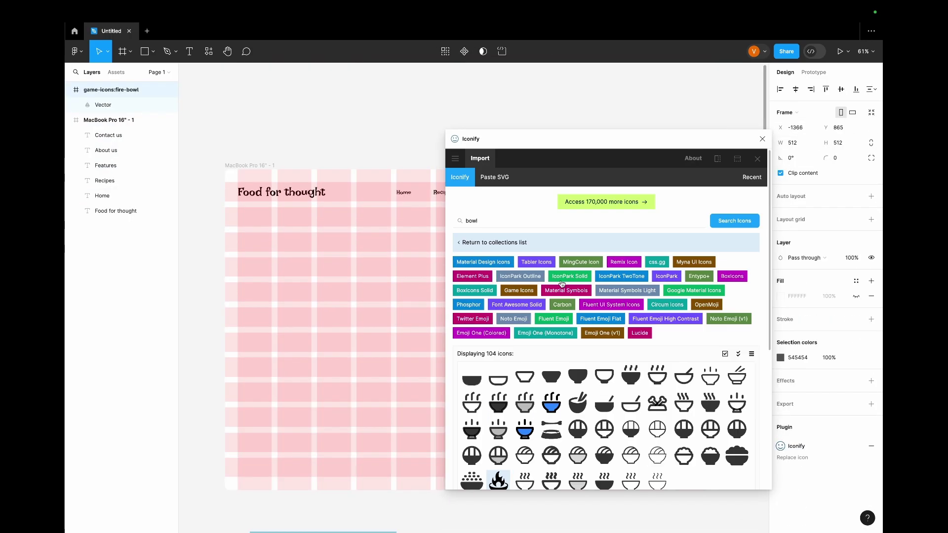
Search Iconify for "search", import the ic:round-search icon into the frame and place it right of the navigation labels at X 1355, Y 68.
{"action": "left_click", "coordinate": [477, 220]}
{"action": "key", "text": "BackSpace"}
{"action": "key", "text": "BackSpace"}
{"action": "key", "text": "BackSpace"}
{"action": "key", "text": "BackSpace"}
{"action": "type", "text": "search"}
{"action": "key", "text": "Return"}
{"action": "left_click", "coordinate": [578, 425]}
{"action": "scroll", "coordinate": [656, 349], "scroll_direction": "down", "scroll_amount": 5}
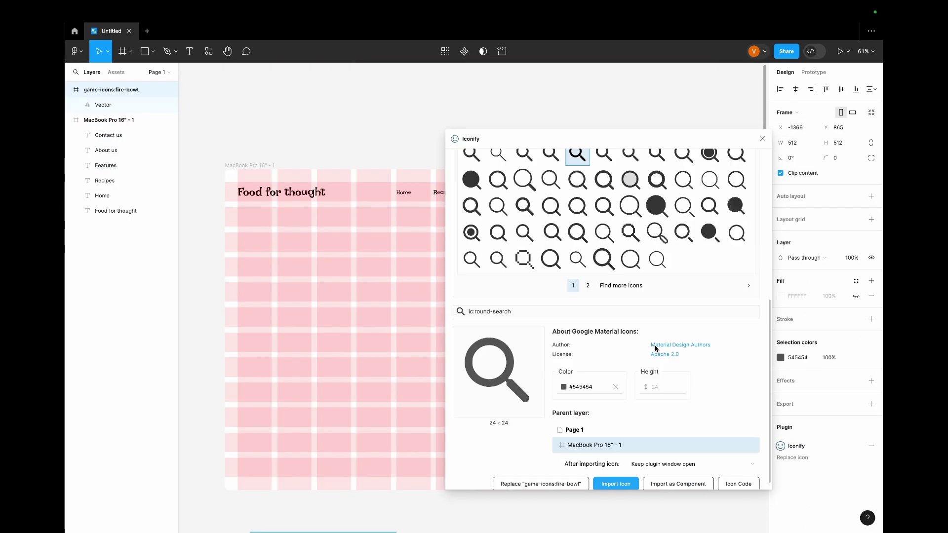
{"action": "left_click", "coordinate": [608, 473]}
{"action": "left_click", "coordinate": [762, 139]}
{"action": "left_click_drag", "start_coordinate": [228, 173], "coordinate": [617, 192]}
Lock the search icon's proportions and set its width and height to 28.
{"action": "left_click", "coordinate": [793, 143]}
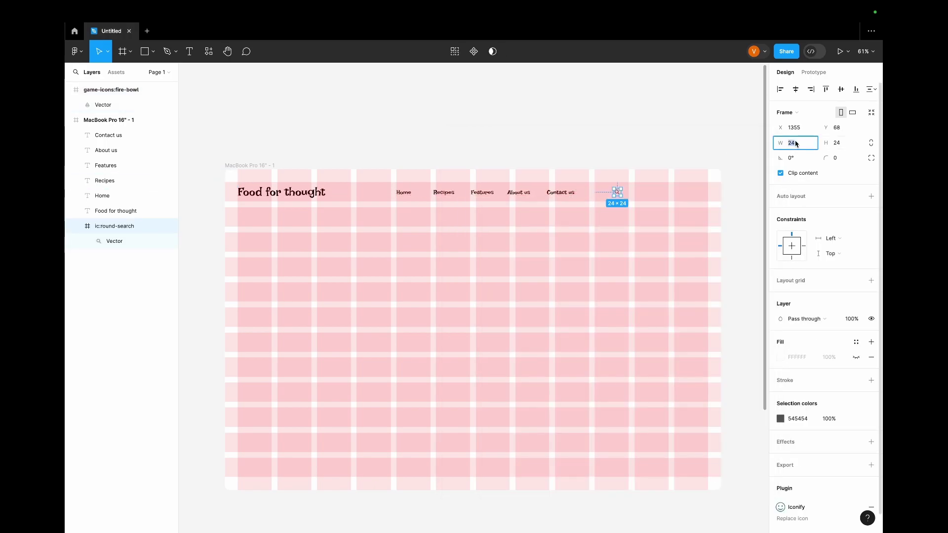
{"action": "type", "text": "28"}
{"action": "left_click", "coordinate": [870, 142]}
{"action": "left_click", "coordinate": [835, 143]}
{"action": "type", "text": "28"}
{"action": "key", "text": "Return"}
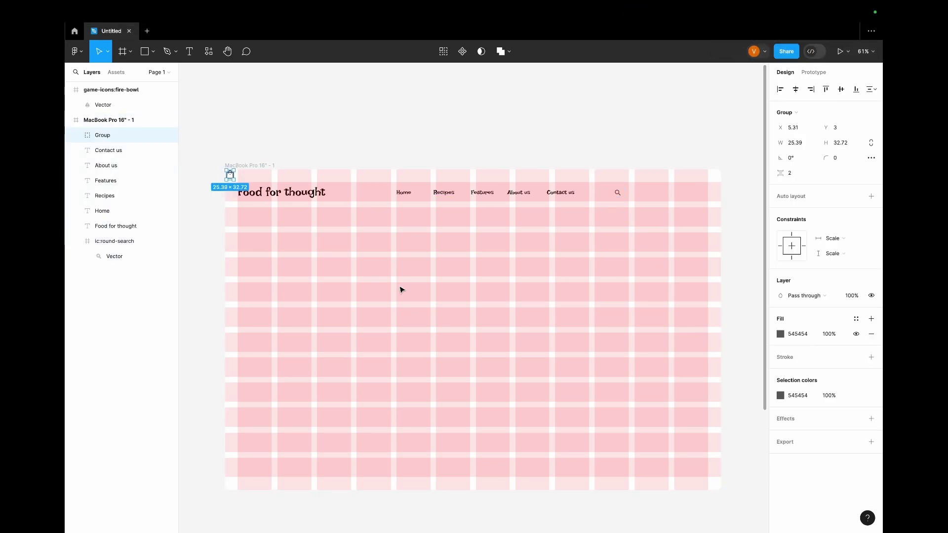
Place a shopping bag icon to the right of the search icon and enlarge the search icon to 40 × 40.
{"action": "left_click_drag", "start_coordinate": [229, 174], "coordinate": [630, 160]}
{"action": "left_click", "coordinate": [619, 192], "text": "shift"}
{"action": "double_click", "coordinate": [619, 192]}
{"action": "scroll", "coordinate": [622, 209], "scroll_direction": "up", "scroll_amount": 5}
{"action": "key", "text": "super+z"}
{"action": "left_click", "coordinate": [614, 177]}
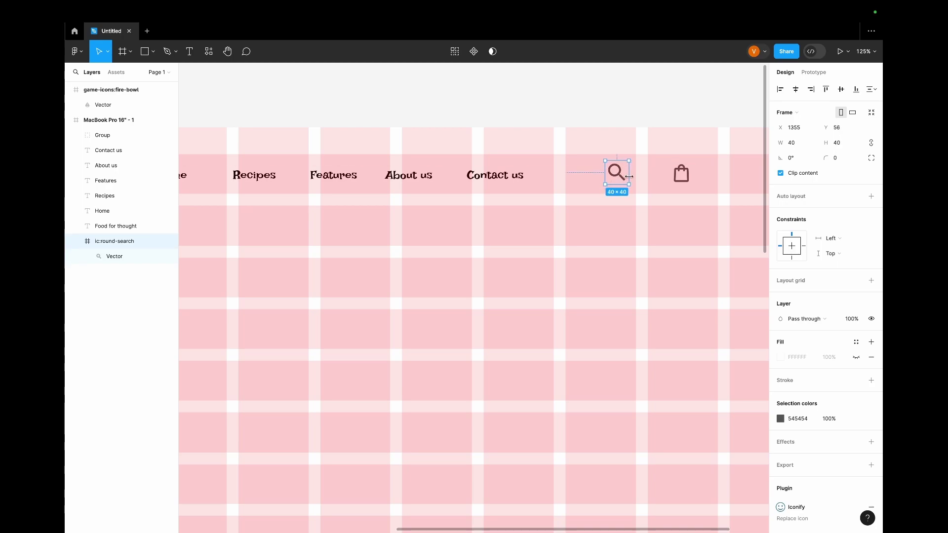
{"action": "left_click", "coordinate": [625, 226]}
{"action": "scroll", "coordinate": [620, 236], "scroll_direction": "down", "scroll_amount": 6}
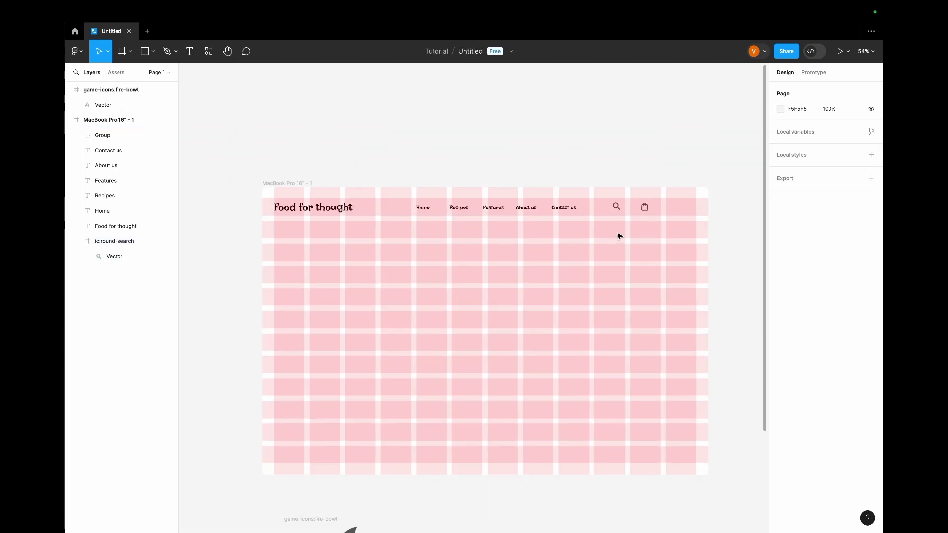
Align the logo, navigation labels and icons along their vertical centres and wrap them all in one auto layout frame.
{"action": "left_click_drag", "start_coordinate": [666, 201], "coordinate": [311, 230]}
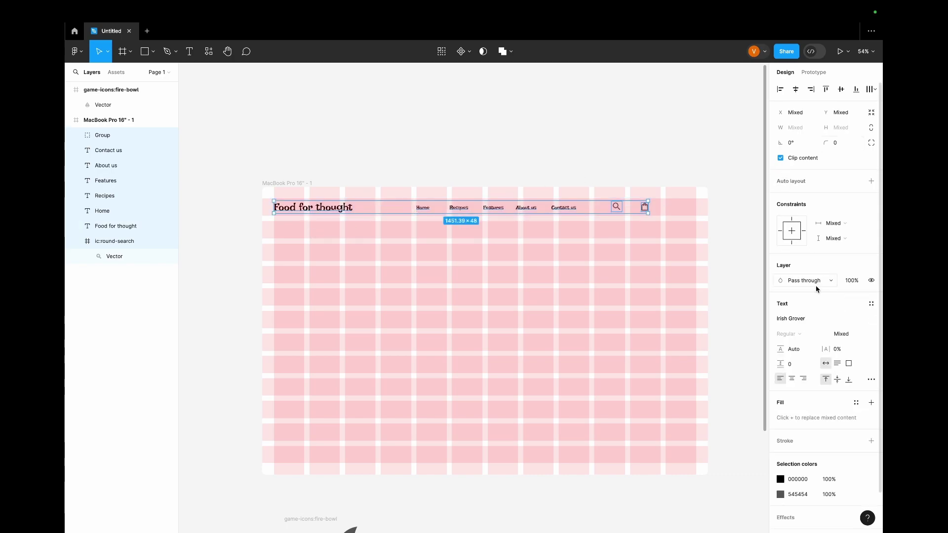
{"action": "left_click", "coordinate": [841, 88]}
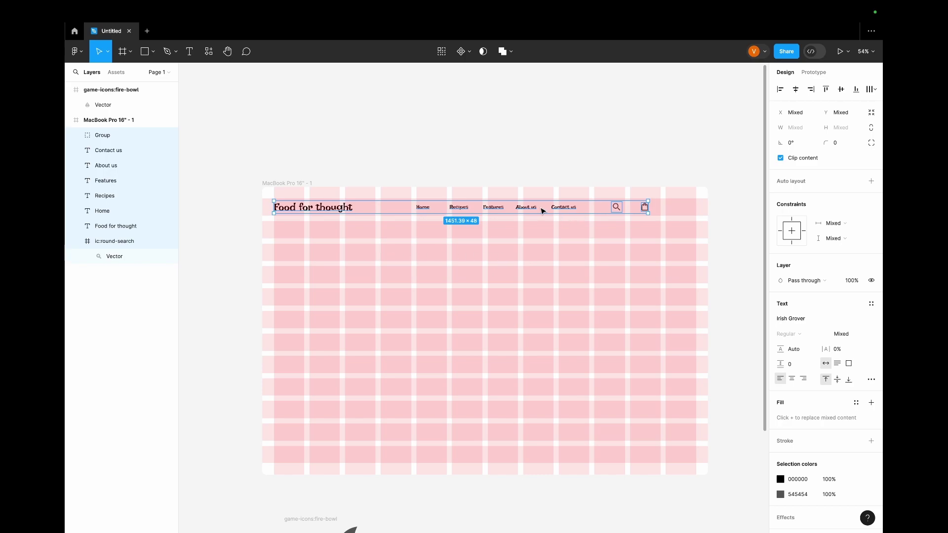
{"action": "left_click_drag", "start_coordinate": [541, 211], "coordinate": [559, 210]}
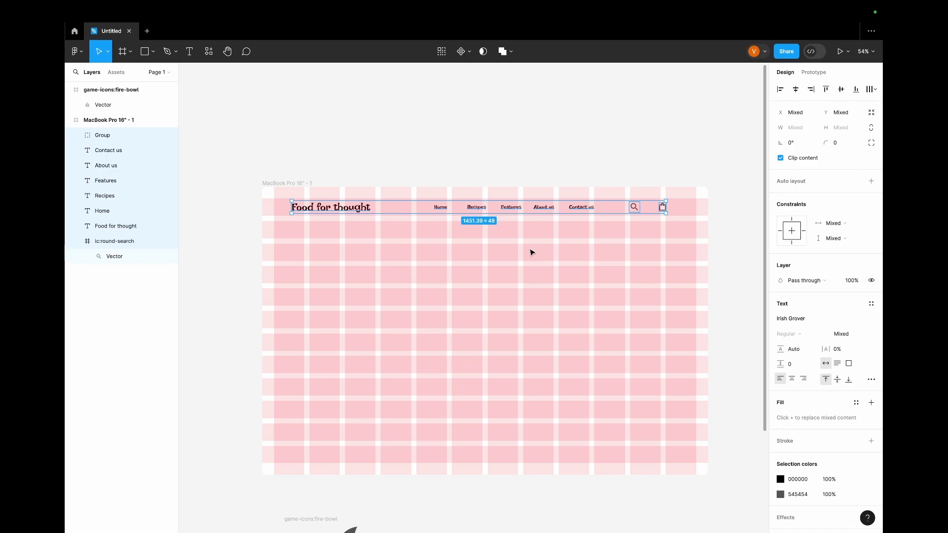
{"action": "key", "text": "shift+a"}
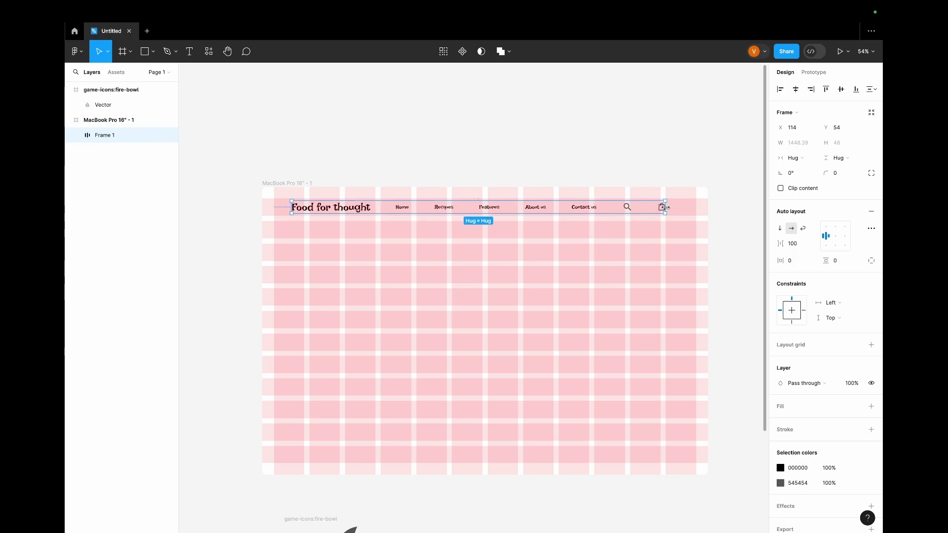
Stretch the header frame to 1638 wide from X 45, and set its auto layout to wrap, centred with automatic spacing.
{"action": "scroll", "coordinate": [665, 207], "scroll_direction": "up", "scroll_amount": 2}
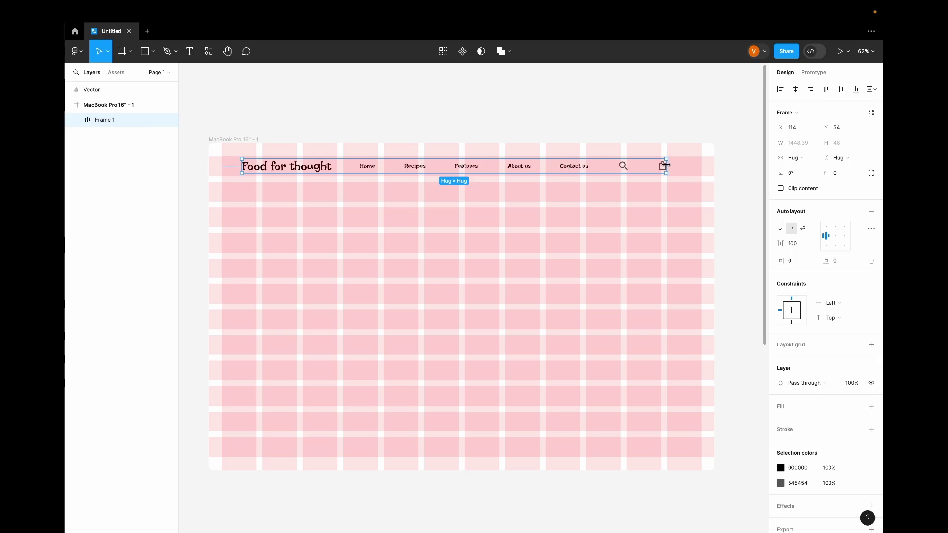
{"action": "left_click_drag", "start_coordinate": [666, 165], "coordinate": [702, 165]}
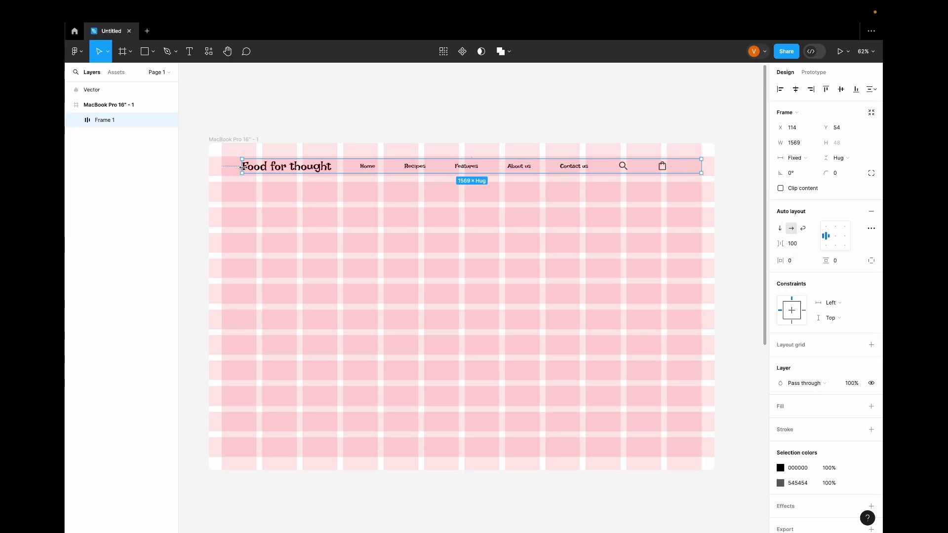
{"action": "left_click_drag", "start_coordinate": [242, 167], "coordinate": [221, 167]}
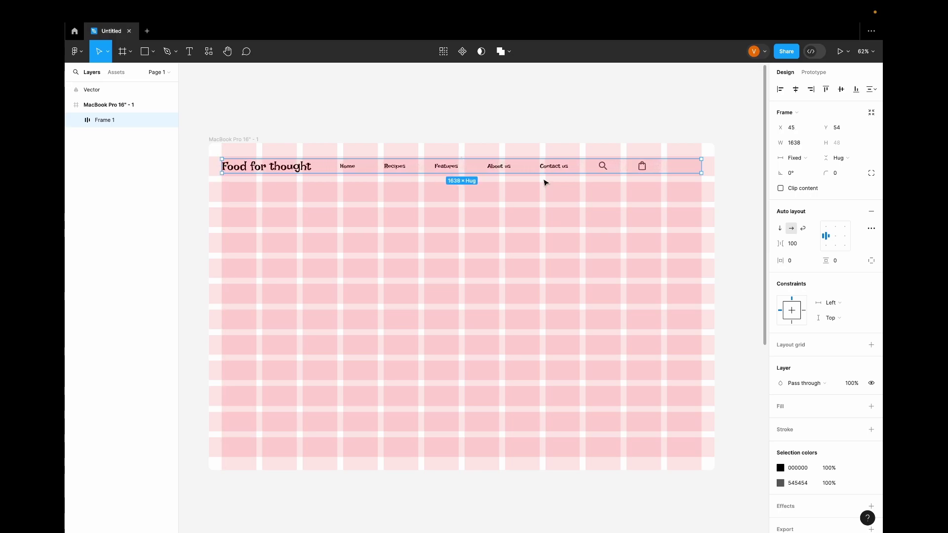
{"action": "left_click", "coordinate": [804, 229]}
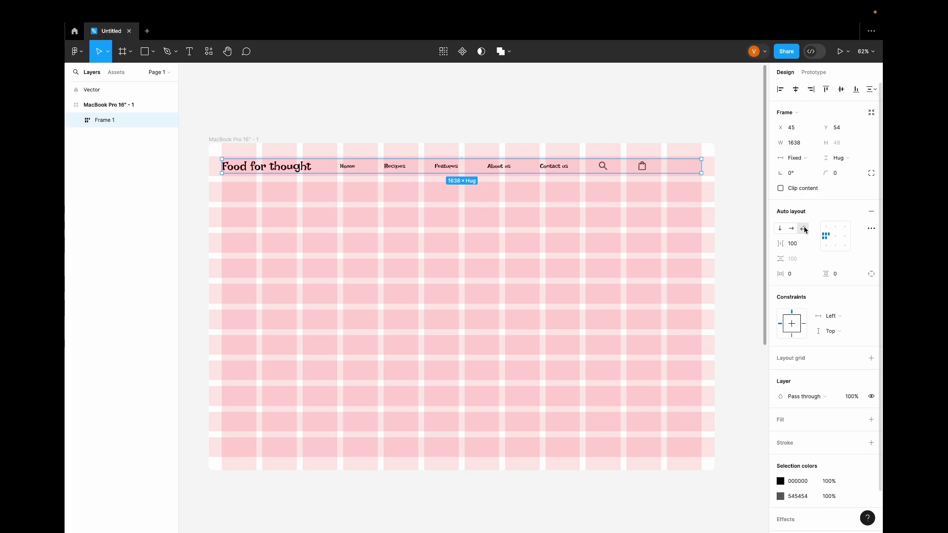
{"action": "double_click", "coordinate": [835, 236]}
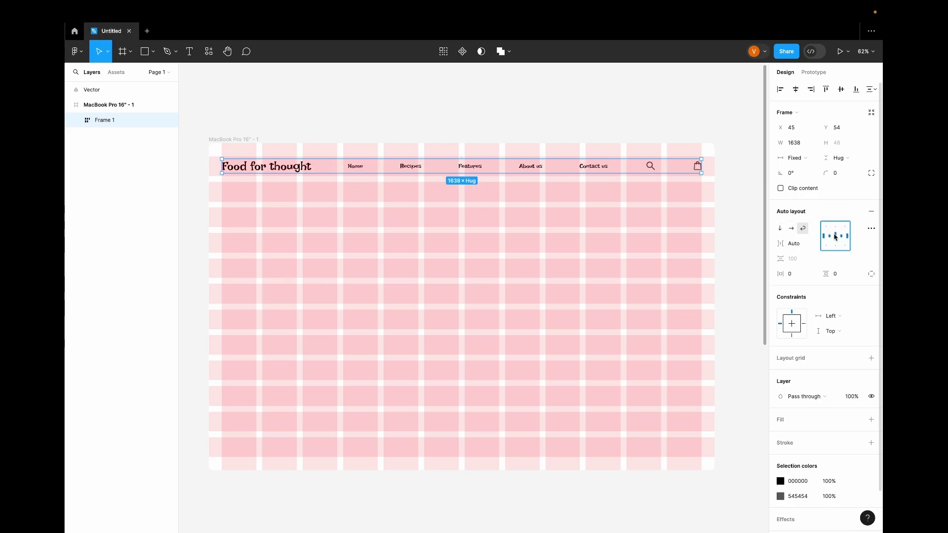
{"action": "mouse_move", "coordinate": [702, 167]}
{"action": "left_mouse_down"}
{"action": "mouse_move", "coordinate": [506, 173]}
{"action": "mouse_move", "coordinate": [701, 171]}
{"action": "left_mouse_up"}
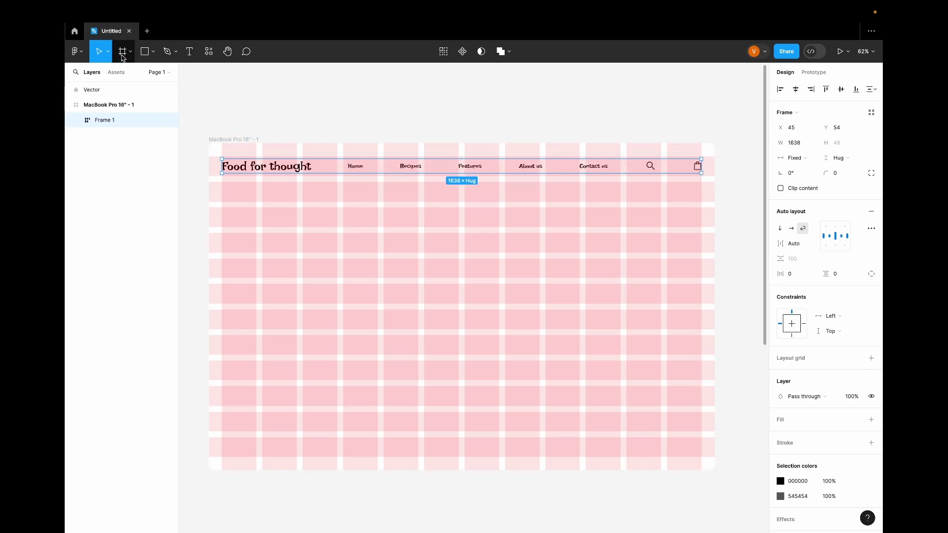
Draw a 1728 × 700 rectangle below the header and fill it with a landscape "food" photo of three plates from the Unsplash plugin.
{"action": "left_click", "coordinate": [144, 51]}
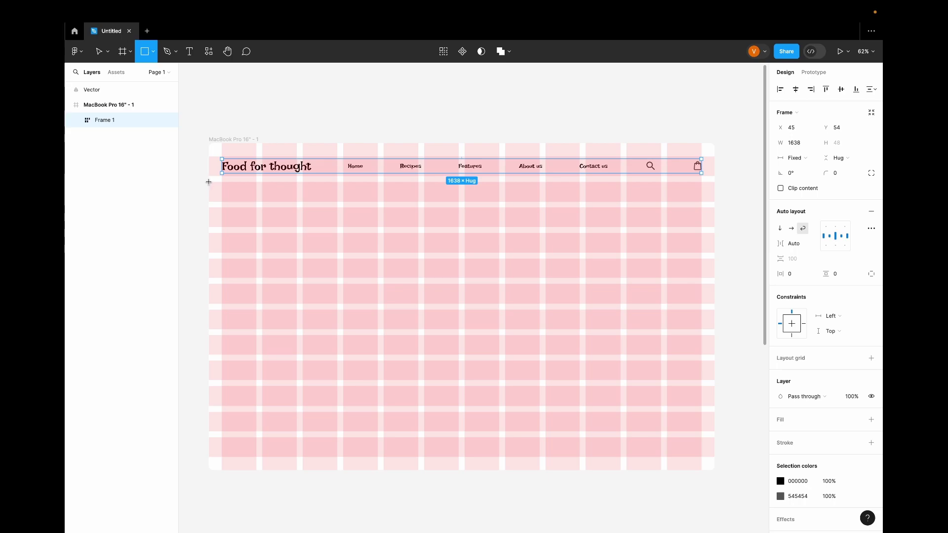
{"action": "mouse_move", "coordinate": [209, 182]}
{"action": "left_mouse_down"}
{"action": "mouse_move", "coordinate": [258, 224]}
{"action": "mouse_move", "coordinate": [605, 339]}
{"action": "mouse_move", "coordinate": [714, 397]}
{"action": "mouse_move", "coordinate": [714, 386]}
{"action": "left_mouse_up"}
{"action": "left_click", "coordinate": [209, 52]}
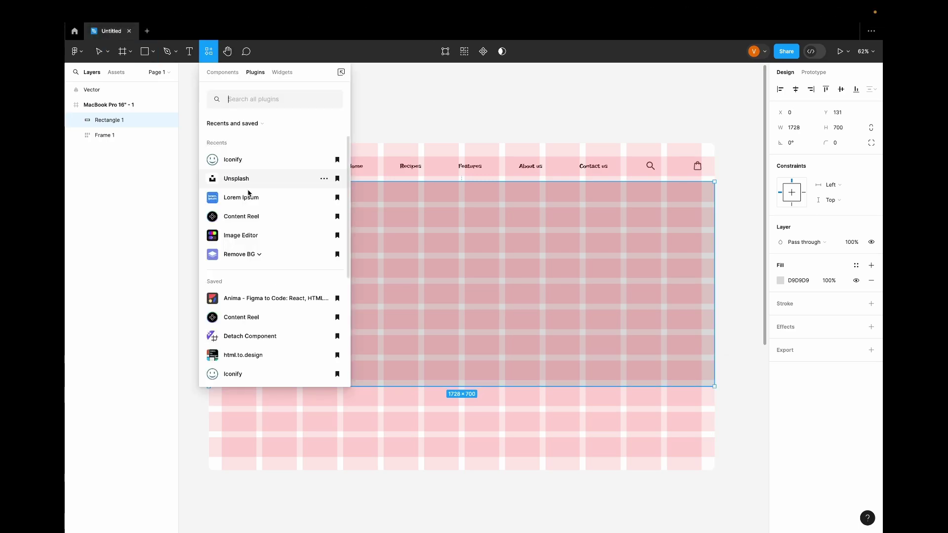
{"action": "left_click", "coordinate": [247, 178]}
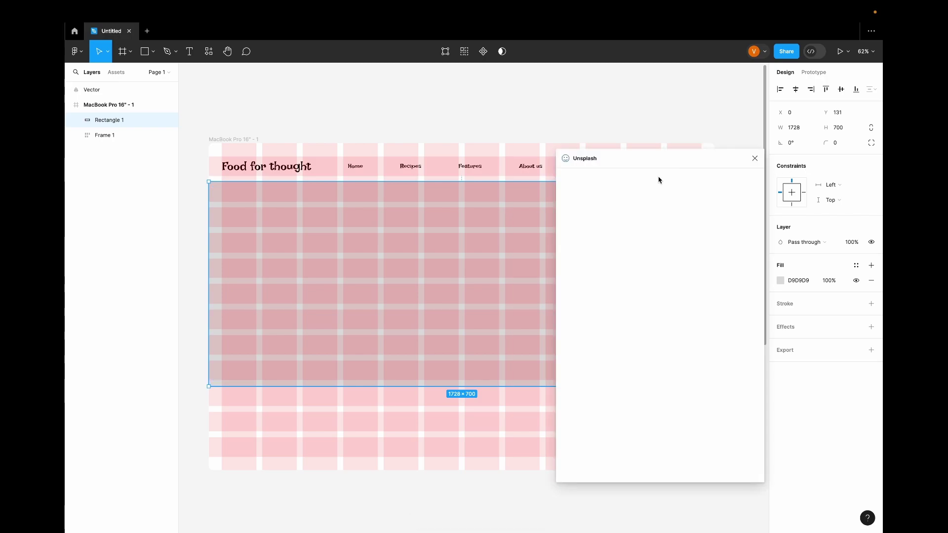
{"action": "left_click", "coordinate": [615, 250]}
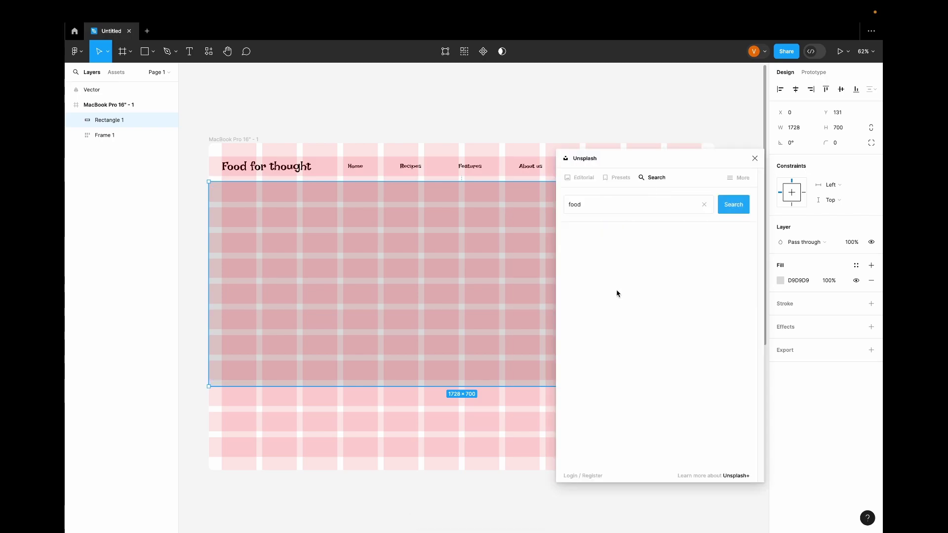
{"action": "left_click", "coordinate": [639, 234]}
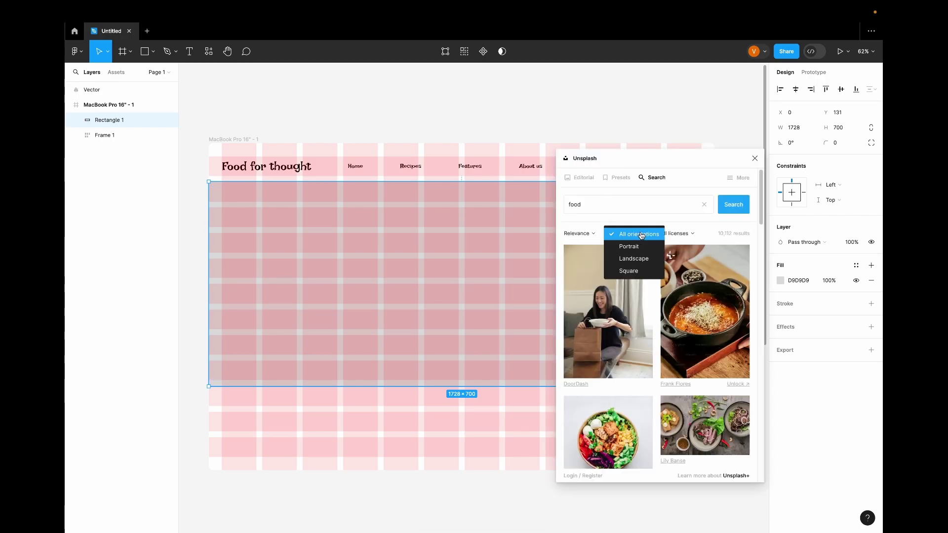
{"action": "left_click", "coordinate": [640, 257]}
{"action": "scroll", "coordinate": [647, 340], "scroll_direction": "down", "scroll_amount": 2}
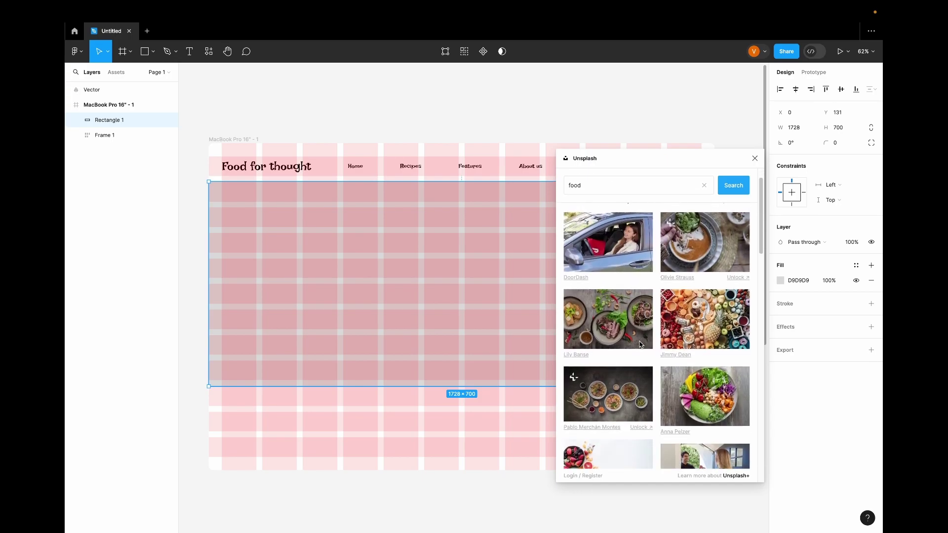
{"action": "left_click", "coordinate": [622, 332]}
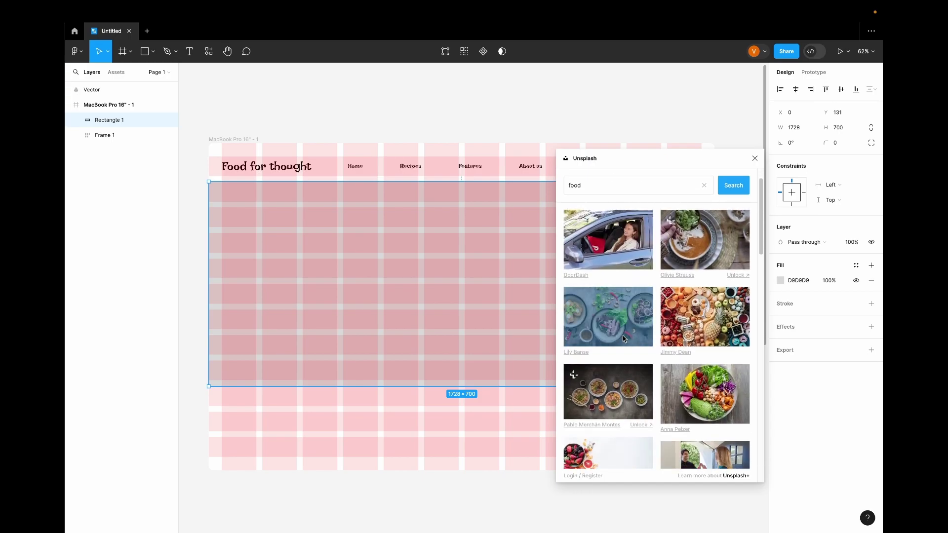
{"action": "left_click", "coordinate": [754, 158]}
Draw a rectangle about 808 × 349 in the middle of the photo and add the text "Creamy Garlic Parmesan Chicken salad" on it.
{"action": "left_click", "coordinate": [146, 58]}
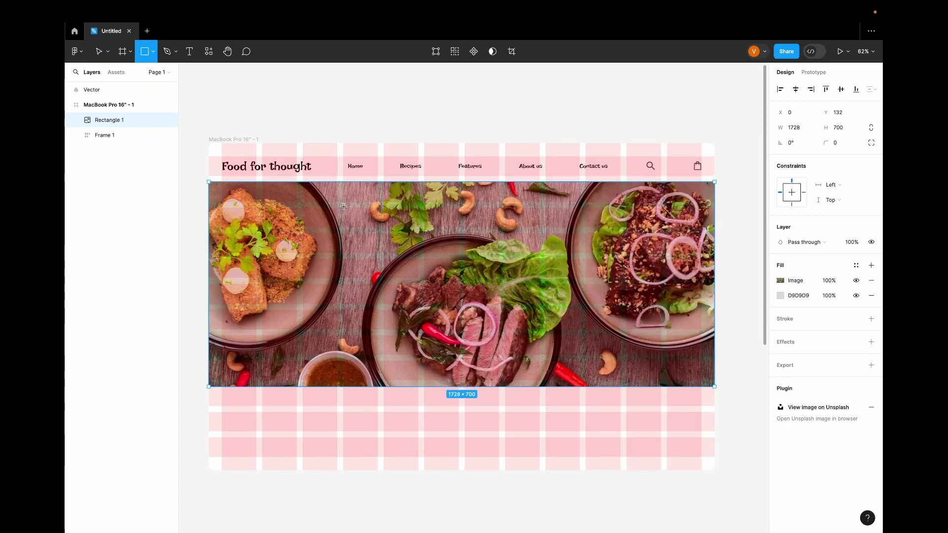
{"action": "left_click_drag", "start_coordinate": [345, 232], "coordinate": [579, 335]}
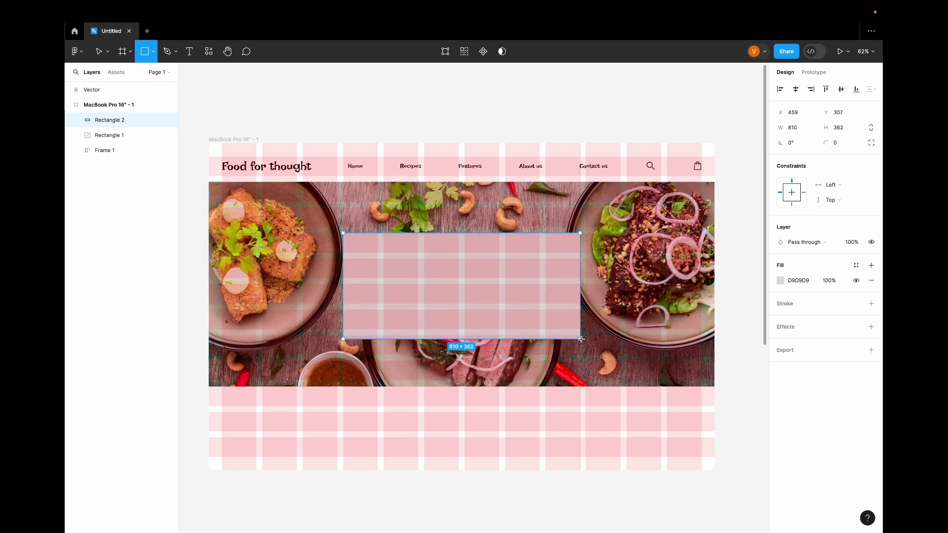
{"action": "key", "text": "t"}
{"action": "left_click", "coordinate": [447, 281]}
{"action": "left_click", "coordinate": [399, 259]}
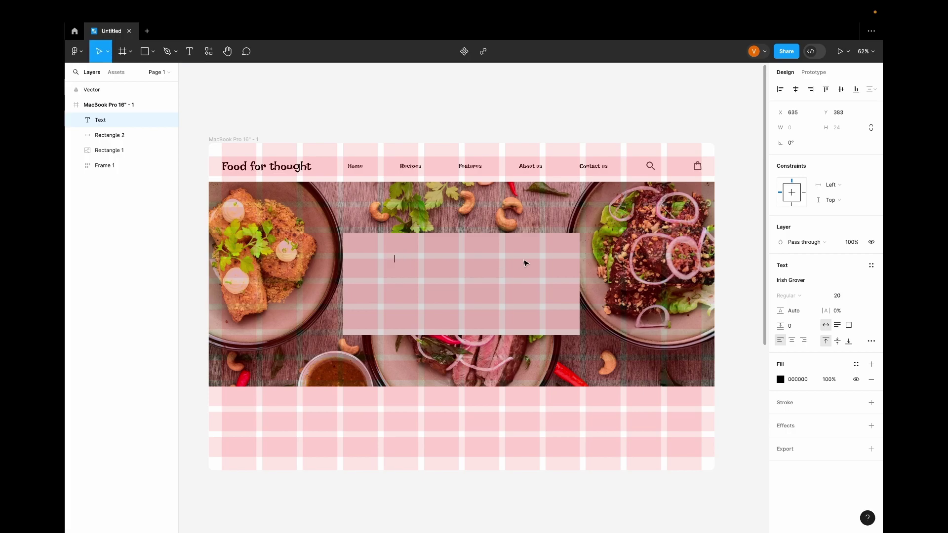
{"action": "type", "text": "Creamy Garlic Parmesan"}
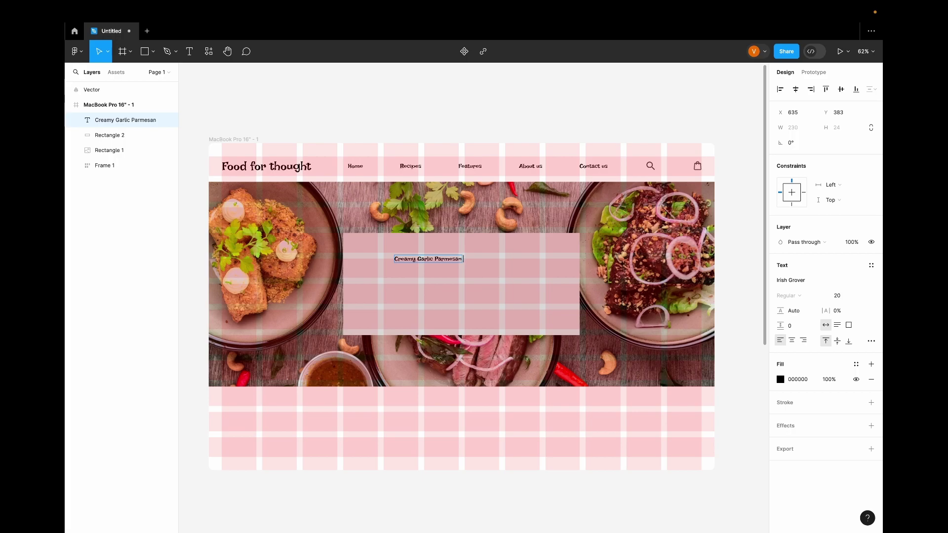
{"action": "type", "text": "Chicken salad"}
{"action": "key", "text": "Escape"}
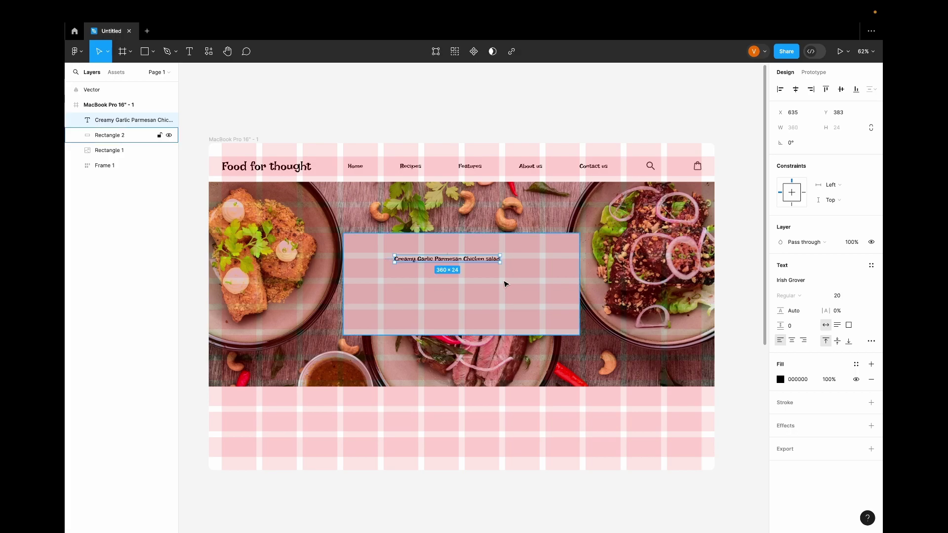
Round the corners of the rectangle on the photo with a radius of 15.
{"action": "left_click", "coordinate": [564, 253]}
{"action": "left_click", "coordinate": [835, 143]}
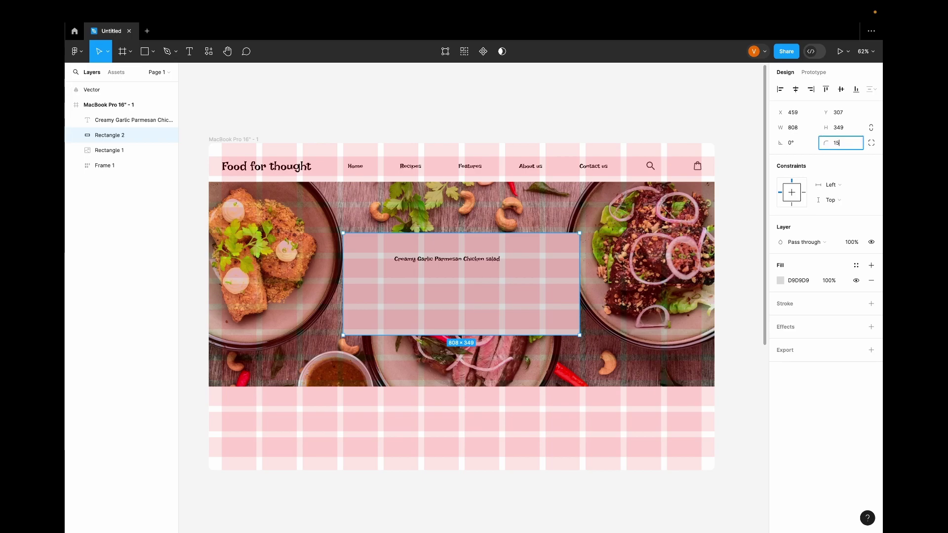
{"action": "type", "text": "15"}
{"action": "key", "text": "Return"}
Set the salad title's font size to 32 and centre it in the upper part of the card at X 578, Y 374.
{"action": "left_click_drag", "start_coordinate": [474, 258], "coordinate": [486, 265]}
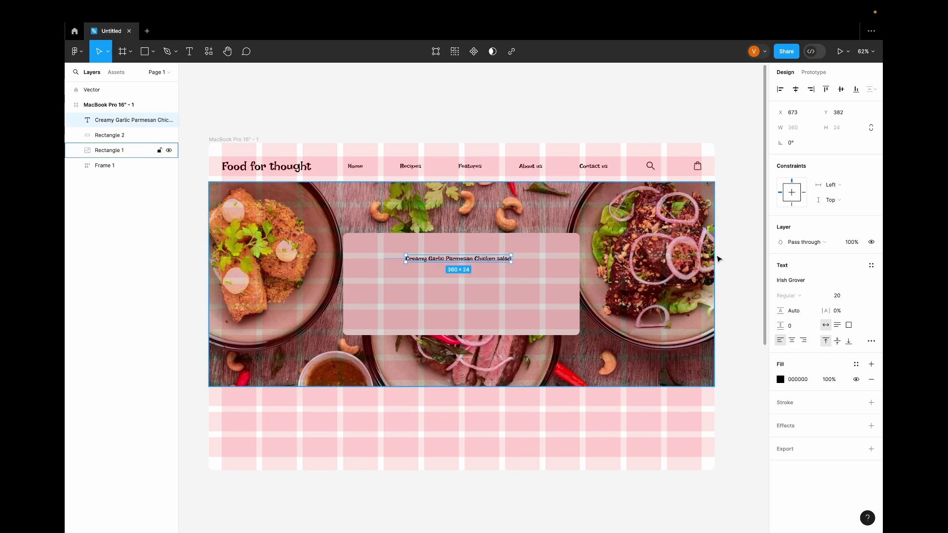
{"action": "left_click", "coordinate": [862, 297]}
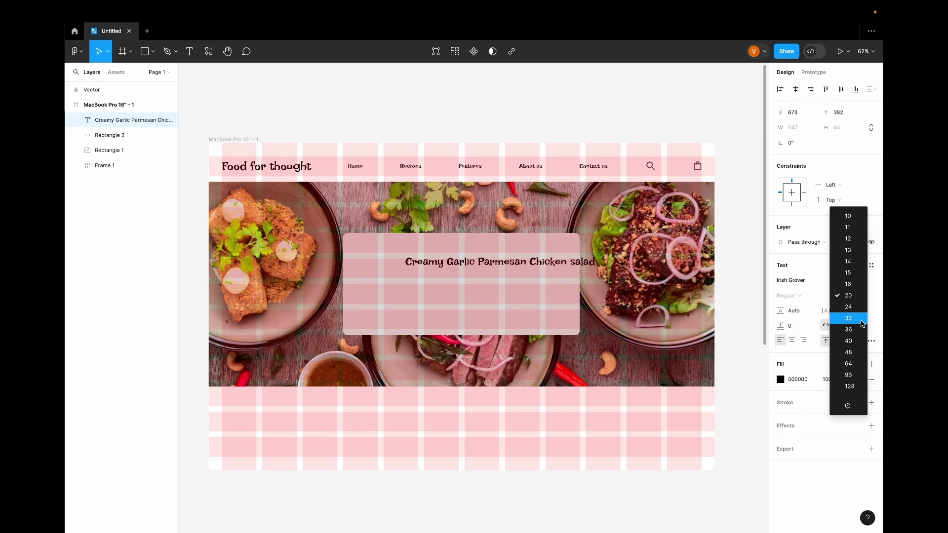
{"action": "left_click", "coordinate": [862, 318]}
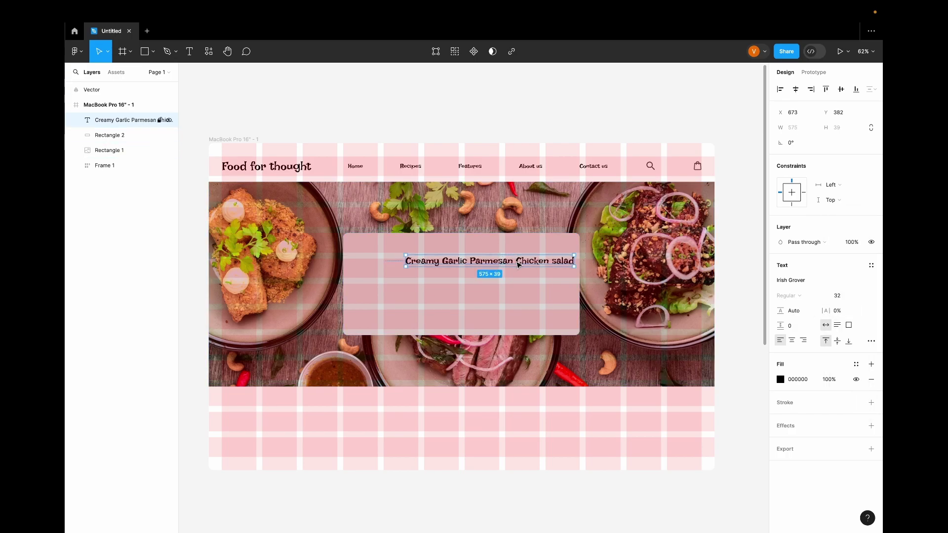
{"action": "left_click_drag", "start_coordinate": [517, 265], "coordinate": [493, 264]}
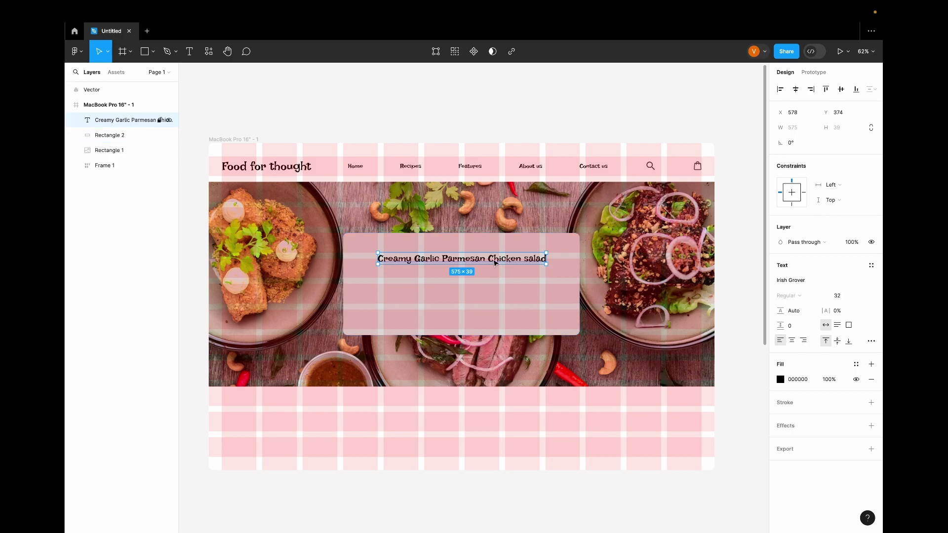
Duplicate the salad title twice below itself and turn the middle copy into "May 10, 2024" in Inter Semi Bold, size 14.
{"action": "left_click_drag", "start_coordinate": [495, 263], "coordinate": [497, 303]}
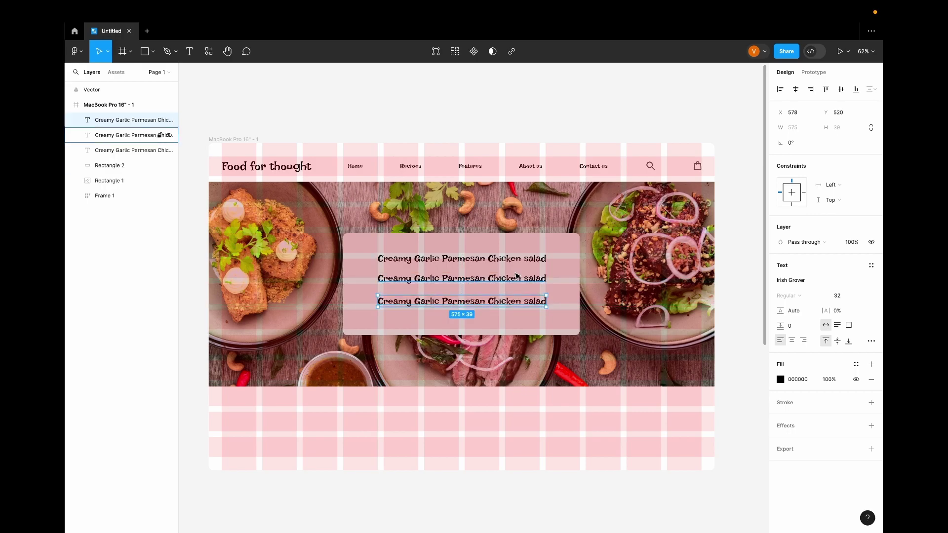
{"action": "left_click", "coordinate": [517, 279]}
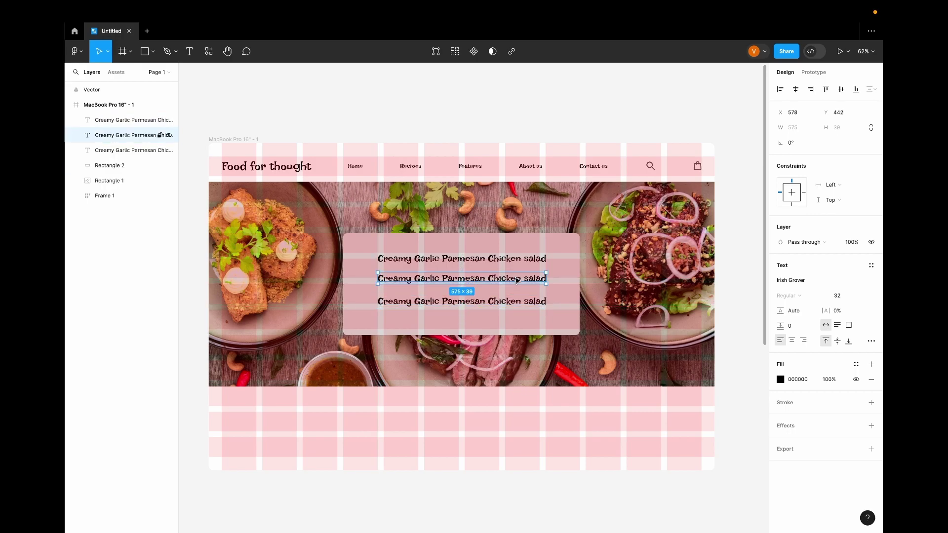
{"action": "left_click", "coordinate": [811, 284]}
{"action": "left_click", "coordinate": [689, 391]}
{"action": "left_click", "coordinate": [861, 295]}
{"action": "left_click", "coordinate": [861, 239]}
{"action": "double_click", "coordinate": [434, 275]}
{"action": "type", "text": "May"}
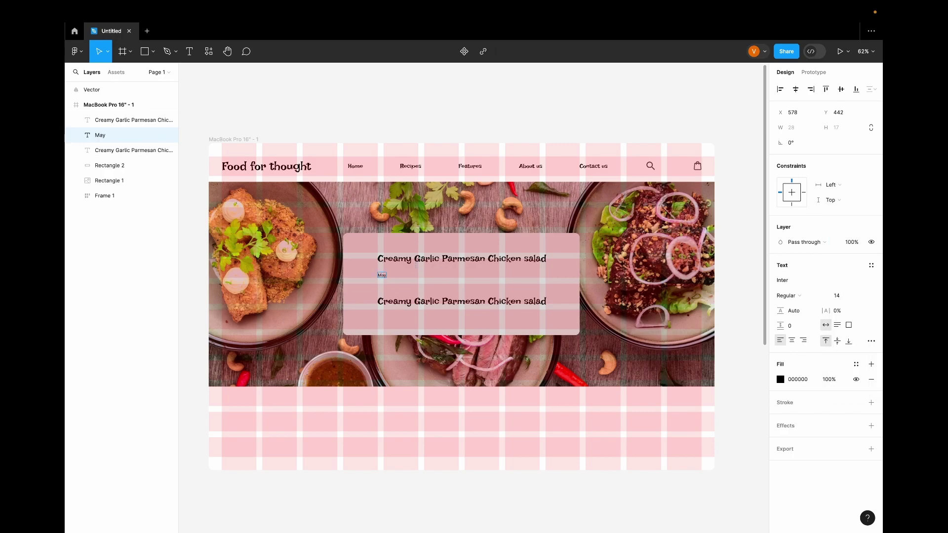
{"action": "key", "text": "Escape"}
{"action": "left_click", "coordinate": [788, 295]}
{"action": "left_click", "coordinate": [810, 320]}
Turn the lower title copy into "1335 times ordered" in Inter Semi Bold, size 14, and place it right of the date.
{"action": "left_click", "coordinate": [513, 300]}
{"action": "left_click", "coordinate": [810, 281]}
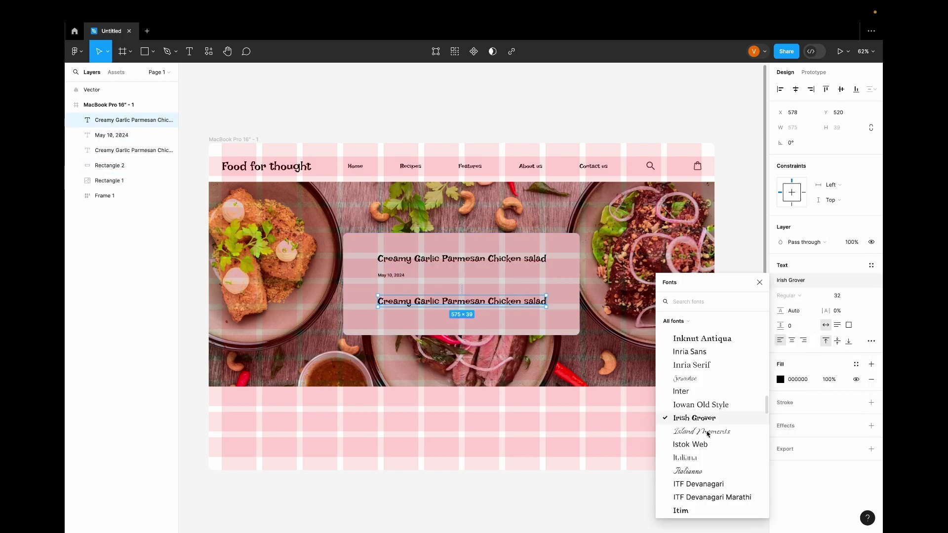
{"action": "left_click", "coordinate": [689, 392]}
{"action": "left_click", "coordinate": [860, 295]}
{"action": "left_click", "coordinate": [858, 239]}
{"action": "left_click", "coordinate": [788, 295]}
{"action": "left_click", "coordinate": [810, 320]}
{"action": "left_click_drag", "start_coordinate": [446, 299], "coordinate": [514, 277]}
{"action": "double_click", "coordinate": [513, 276]}
{"action": "key", "text": "BackSpace"}
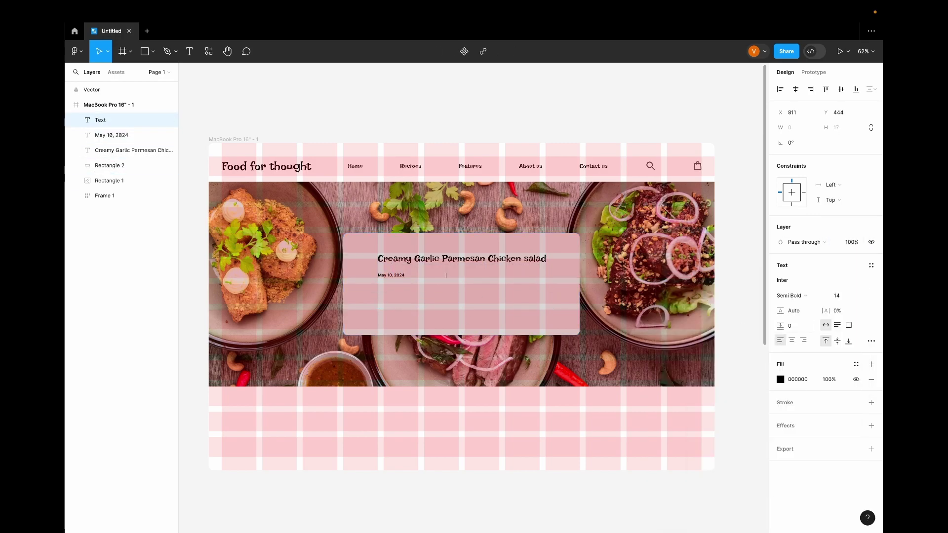
{"action": "type", "text": "1335 times ordered"}
{"action": "key", "text": "Escape"}
Move the date and order count lower on the card and bring the salad title down above them.
{"action": "left_click", "coordinate": [398, 276], "text": "shift"}
{"action": "left_click_drag", "start_coordinate": [398, 277], "coordinate": [428, 300]}
{"action": "left_click_drag", "start_coordinate": [458, 260], "coordinate": [460, 275]}
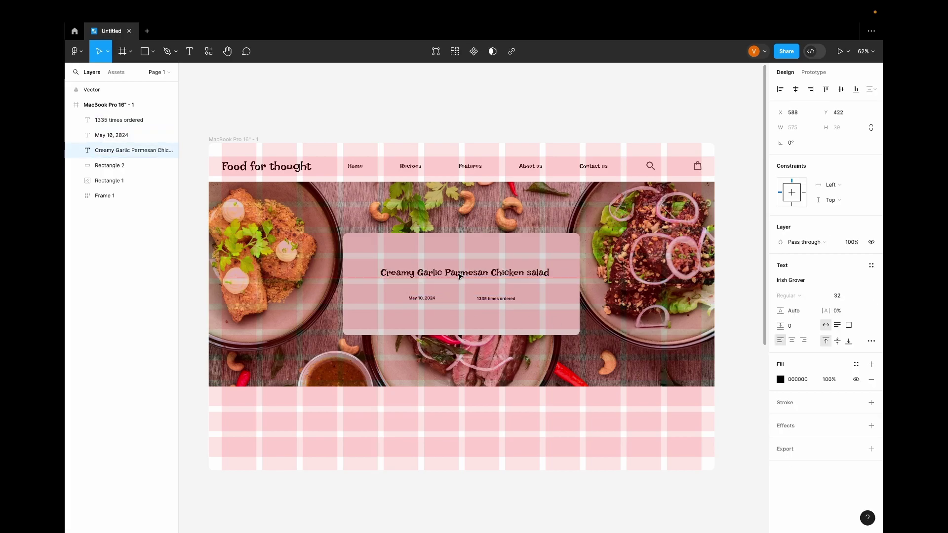
Shrink the fire-bowl icon to 42 × 47 and place it on the card between the date and the order count.
{"action": "scroll", "coordinate": [460, 276], "scroll_direction": "down", "scroll_amount": 5}
{"action": "left_click_drag", "start_coordinate": [311, 492], "coordinate": [475, 315]}
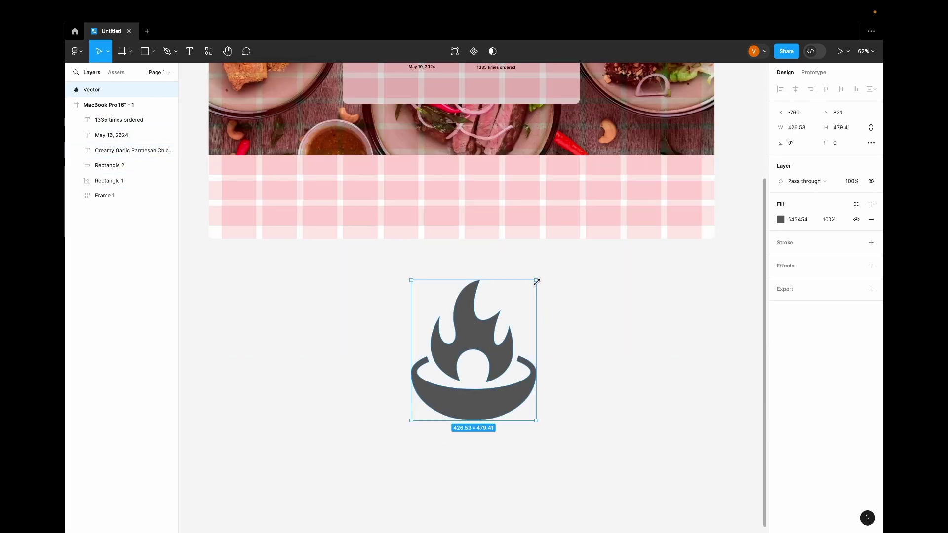
{"action": "left_click_drag", "start_coordinate": [537, 280], "coordinate": [474, 77]}
{"action": "scroll", "coordinate": [474, 76], "scroll_direction": "up", "scroll_amount": 5}
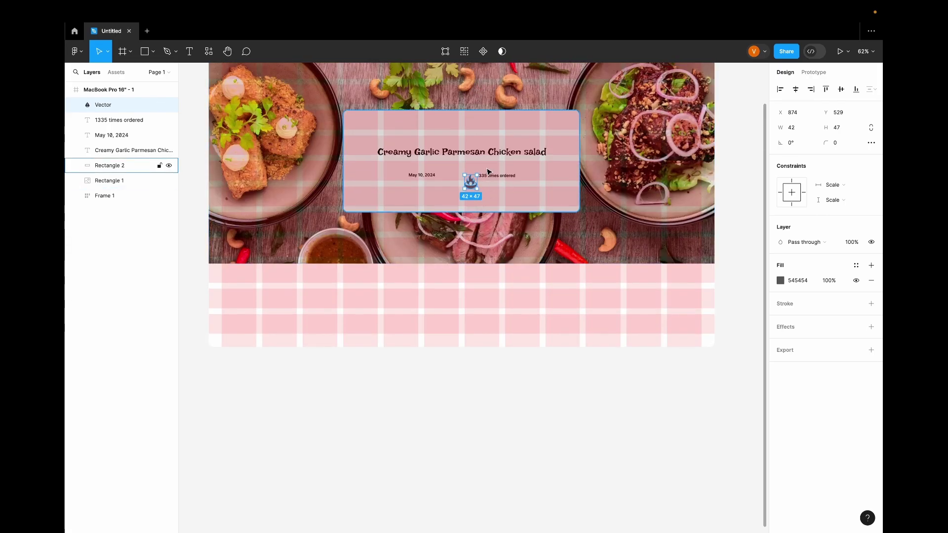
Shrink the fire-bowl icon to 19 × 21 and place it directly left of "1335 times ordered".
{"action": "scroll", "coordinate": [487, 171], "scroll_direction": "up", "scroll_amount": 5}
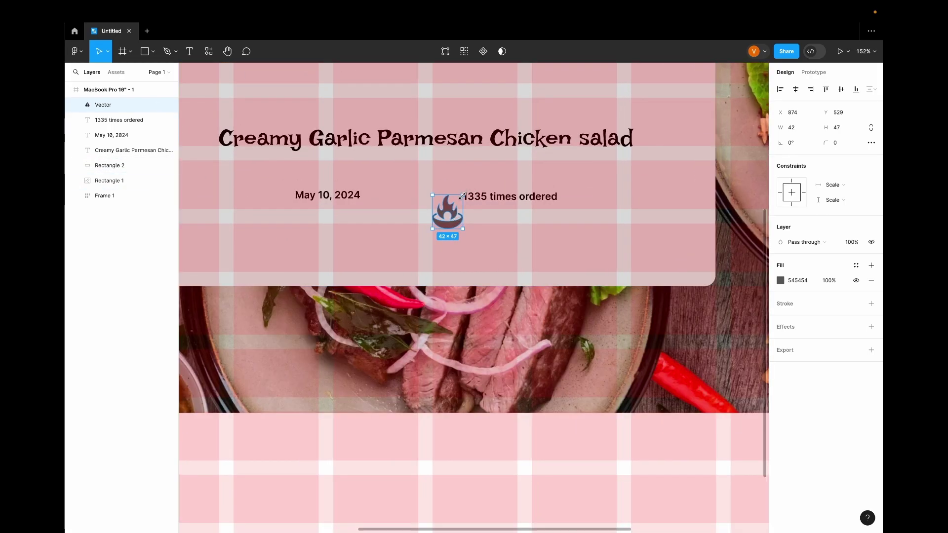
{"action": "mouse_move", "coordinate": [462, 196]}
{"action": "left_mouse_down"}
{"action": "mouse_move", "coordinate": [446, 213]}
{"action": "mouse_move", "coordinate": [458, 203]}
{"action": "left_mouse_up"}
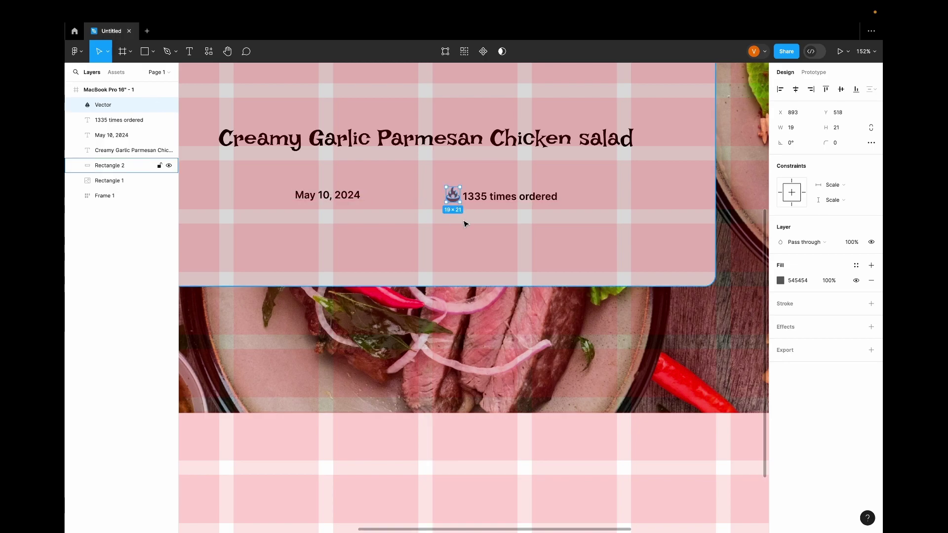
{"action": "scroll", "coordinate": [464, 222], "scroll_direction": "right", "scroll_amount": 3}
{"action": "scroll", "coordinate": [466, 223], "scroll_direction": "left", "scroll_amount": 2}
{"action": "scroll", "coordinate": [465, 223], "scroll_direction": "down", "scroll_amount": 5}
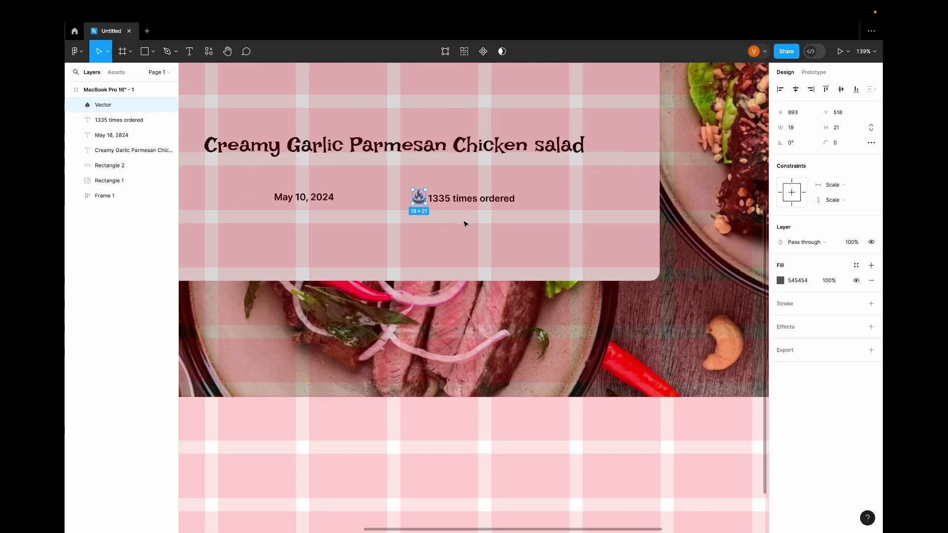
Import the Zondicons date-add icon from an Iconify search for "date" and place it left of "May 10, 2024" on the card.
{"action": "left_click", "coordinate": [381, 207]}
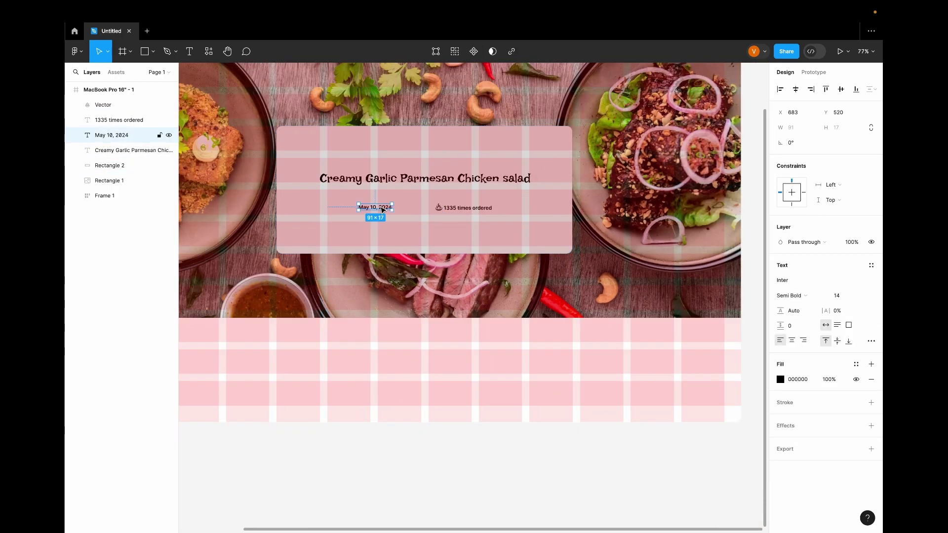
{"action": "left_click", "coordinate": [208, 51]}
{"action": "left_click", "coordinate": [516, 218]}
{"action": "key", "text": "BackSpace"}
{"action": "key", "text": "BackSpace"}
{"action": "key", "text": "BackSpace"}
{"action": "key", "text": "BackSpace"}
{"action": "key", "text": "BackSpace"}
{"action": "key", "text": "BackSpace"}
{"action": "type", "text": "date"}
{"action": "key", "text": "Return"}
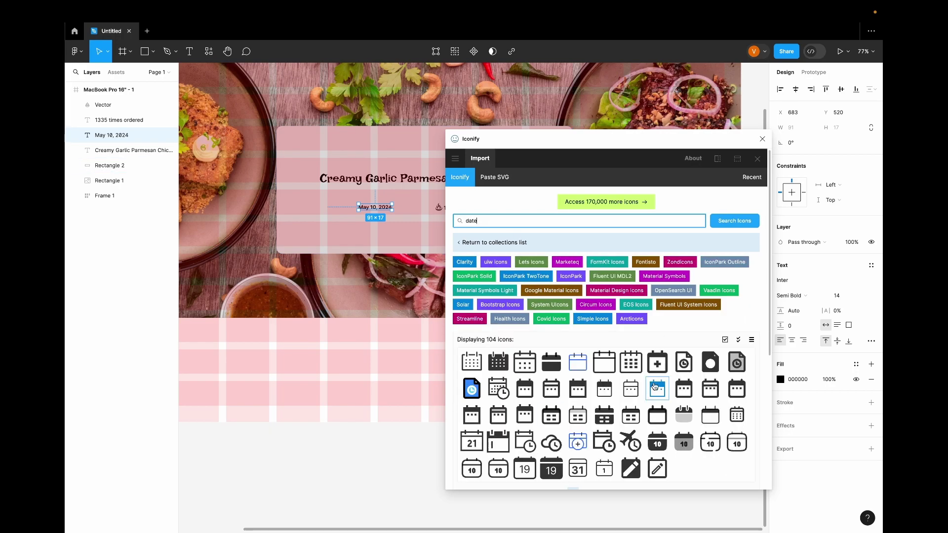
{"action": "left_click", "coordinate": [658, 361]}
{"action": "scroll", "coordinate": [658, 296], "scroll_direction": "down", "scroll_amount": 3}
{"action": "left_click", "coordinate": [476, 478]}
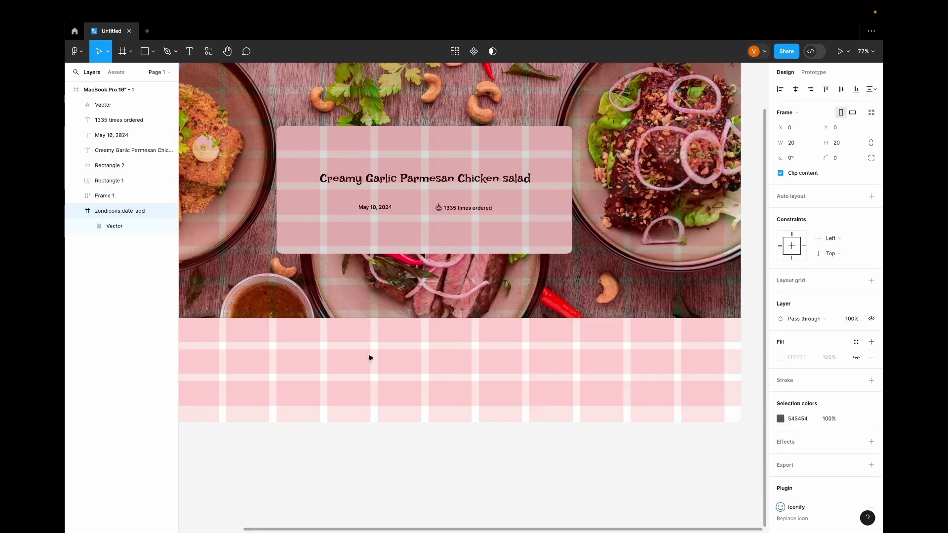
{"action": "scroll", "coordinate": [367, 352], "scroll_direction": "down", "scroll_amount": 3}
{"action": "left_click_drag", "start_coordinate": [184, 111], "coordinate": [355, 247]}
Ungroup the date-add icon's frame and put its vector at the front of the page frame's layers, left of the date.
{"action": "left_click", "coordinate": [103, 224]}
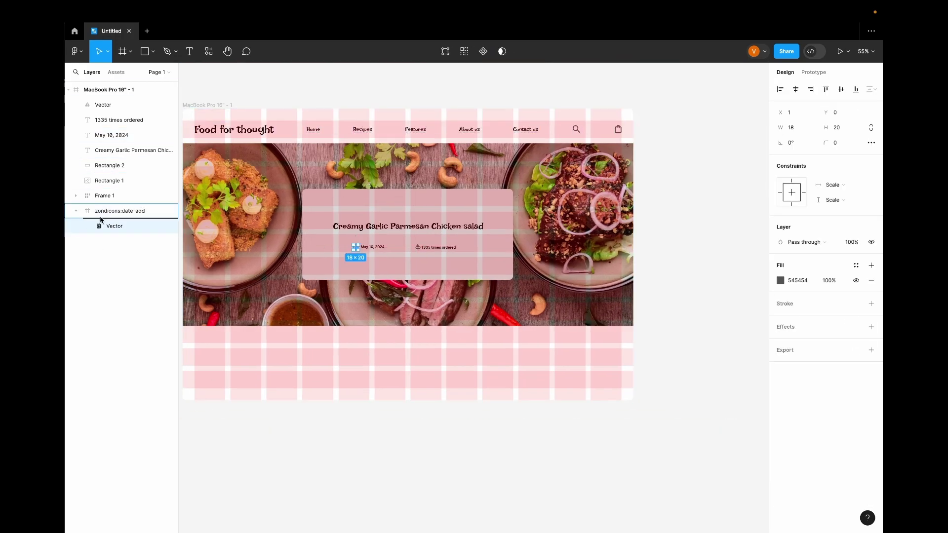
{"action": "left_click", "coordinate": [102, 213]}
{"action": "key", "text": "super+shift+g"}
{"action": "scroll", "coordinate": [351, 237], "scroll_direction": "up", "scroll_amount": 8}
{"action": "left_click_drag", "start_coordinate": [123, 211], "coordinate": [133, 100]}
{"action": "key", "text": "Up"}
{"action": "key", "text": "Up"}
{"action": "key", "text": "Up"}
{"action": "key", "text": "Up"}
{"action": "scroll", "coordinate": [421, 350], "scroll_direction": "down", "scroll_amount": 8}
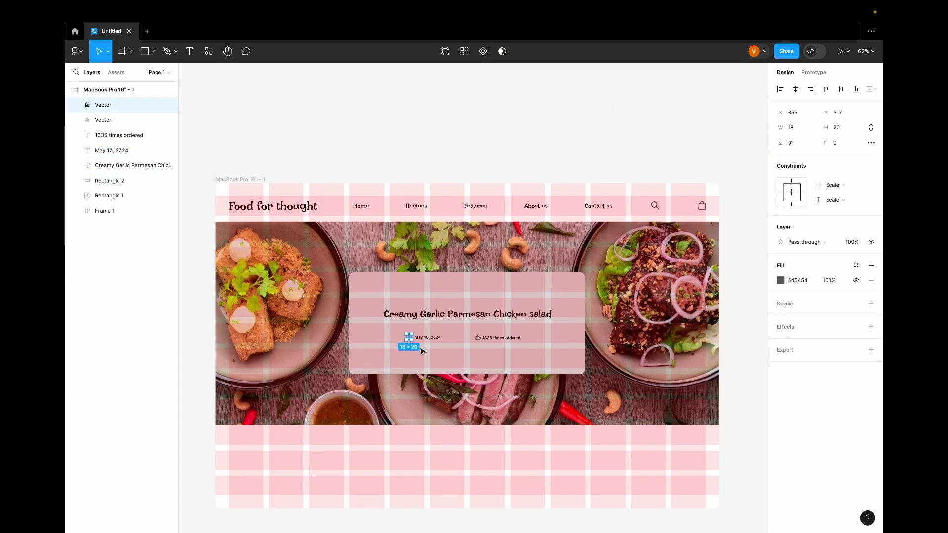
Hide the layout grids and clear the selection.
{"action": "key", "text": "ctrl+g"}
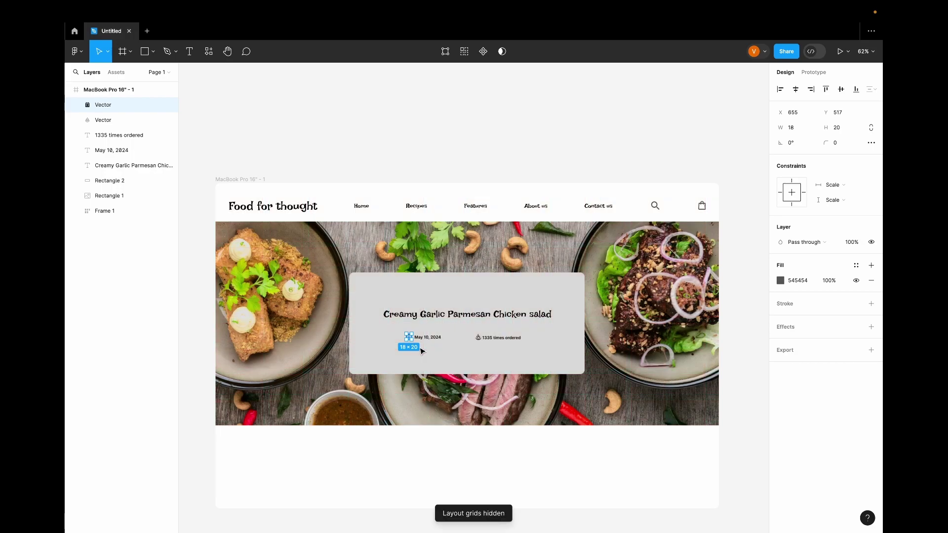
{"action": "scroll", "coordinate": [422, 351], "scroll_direction": "down", "scroll_amount": 5}
{"action": "left_click", "coordinate": [422, 355]}
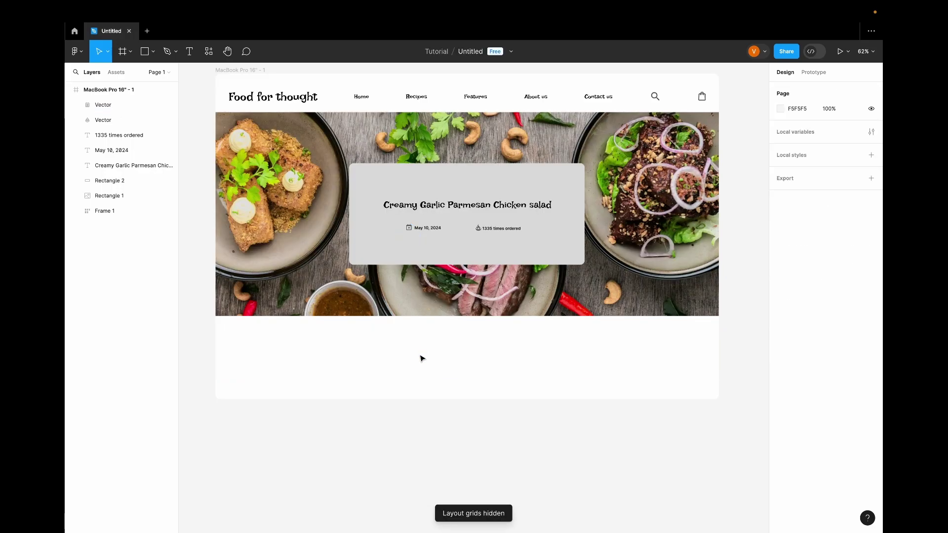
Set the fill of the recipe card's rectangle to white, FFFFFF.
{"action": "left_click", "coordinate": [514, 191]}
{"action": "left_click", "coordinate": [781, 280]}
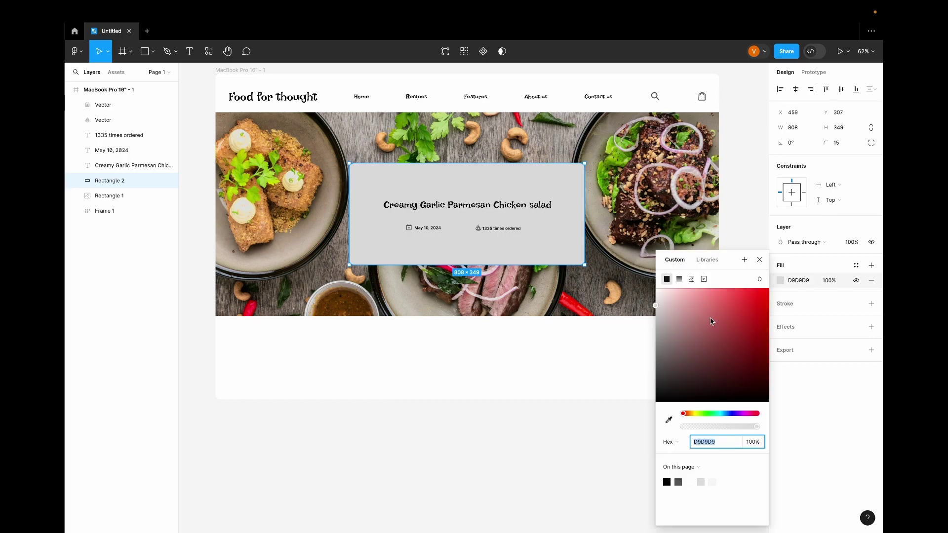
{"action": "left_click_drag", "start_coordinate": [656, 306], "coordinate": [653, 273]}
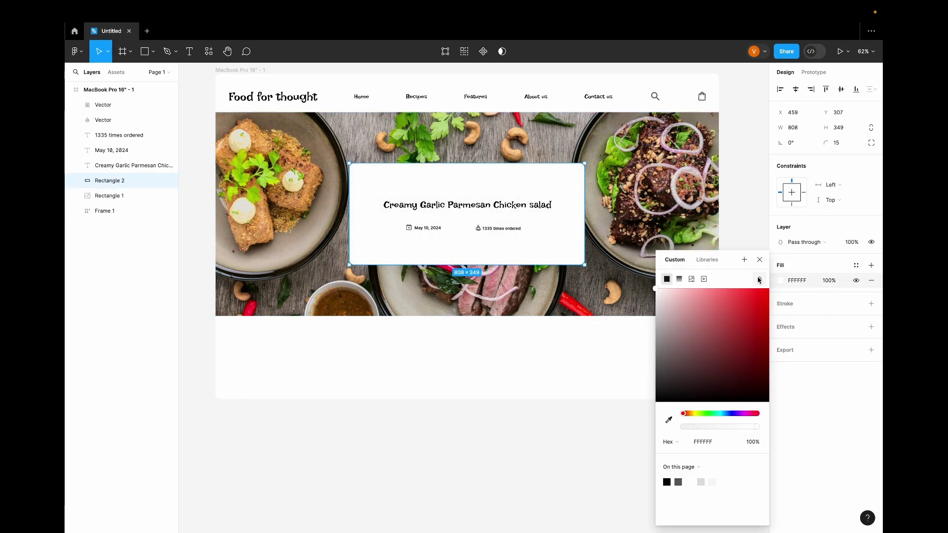
{"action": "left_click", "coordinate": [759, 260]}
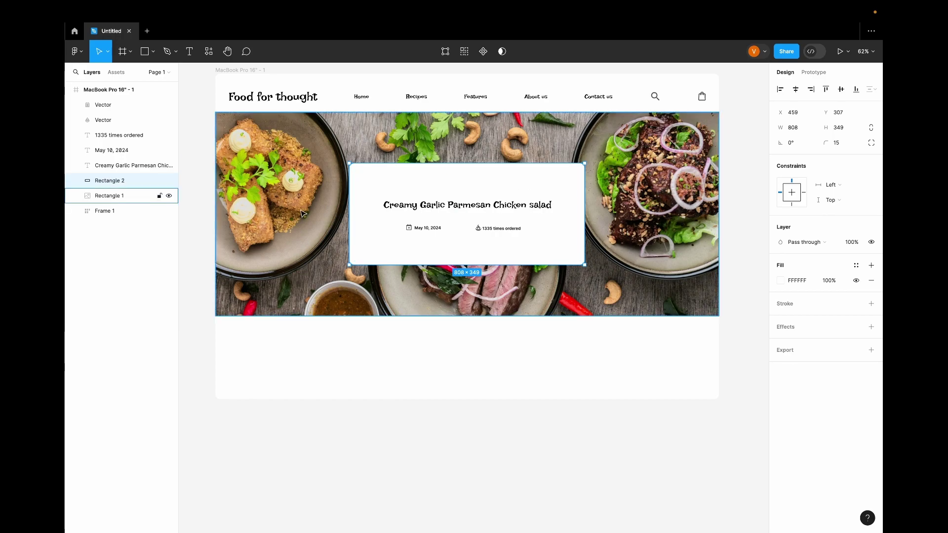
Show the layout grids and draw a circle of about 118 × 118 over the plate at the hero photo's right edge.
{"action": "left_click", "coordinate": [153, 51]}
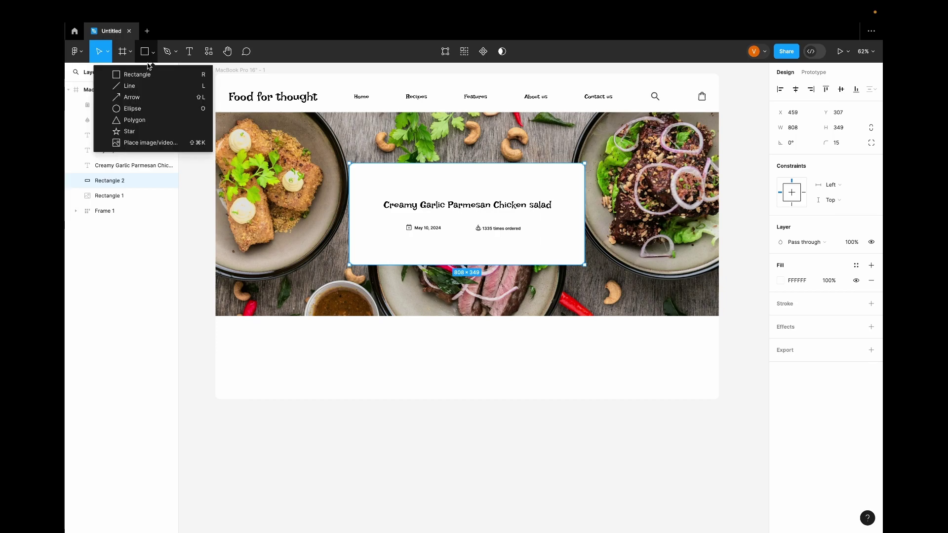
{"action": "left_click", "coordinate": [147, 109]}
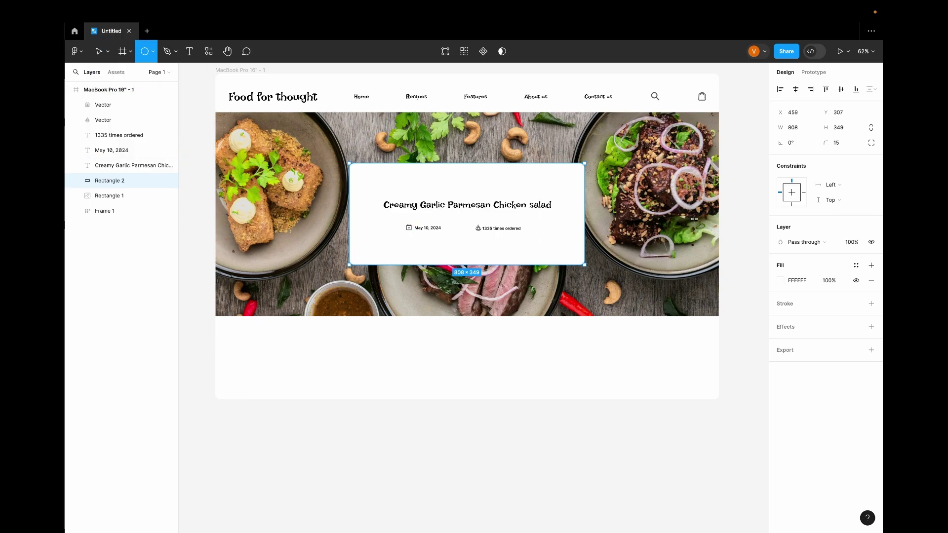
{"action": "key", "text": "shift+g"}
{"action": "left_click_drag", "start_coordinate": [671, 188], "coordinate": [706, 222]}
{"action": "left_click_drag", "start_coordinate": [691, 205], "coordinate": [699, 189]}
Add a right-pointing triangle inside the circle, with corner radius 2 and a black 000000 fill.
{"action": "left_click", "coordinate": [153, 52]}
{"action": "left_click", "coordinate": [148, 120]}
{"action": "left_click", "coordinate": [838, 143]}
{"action": "type", "text": "2"}
{"action": "key", "text": "Return"}
{"action": "left_click", "coordinate": [780, 296]}
{"action": "left_click_drag", "start_coordinate": [659, 305], "coordinate": [654, 402]}
{"action": "key", "text": "Escape"}
Set the fill of the circle behind the triangle to white, FFFFFF.
{"action": "left_click", "coordinate": [692, 189]}
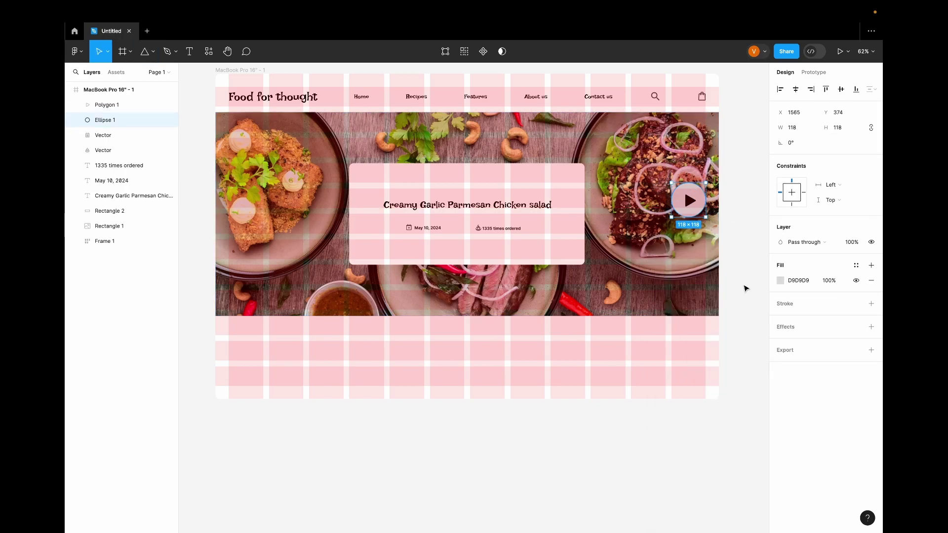
{"action": "left_click", "coordinate": [780, 280]}
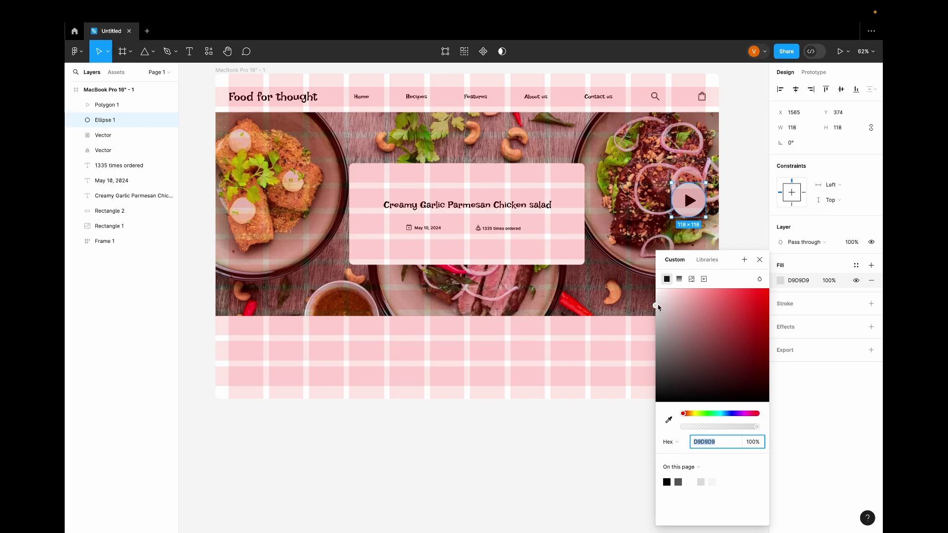
{"action": "left_click_drag", "start_coordinate": [656, 306], "coordinate": [655, 288]}
{"action": "left_click", "coordinate": [760, 261]}
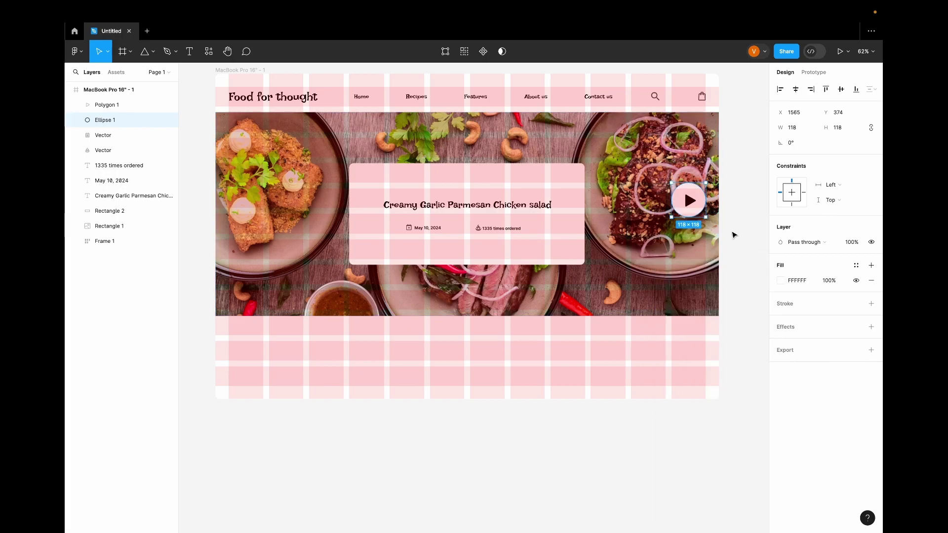
Turn the circle and triangle into one component and name it "Play".
{"action": "left_click", "coordinate": [690, 202], "text": "shift"}
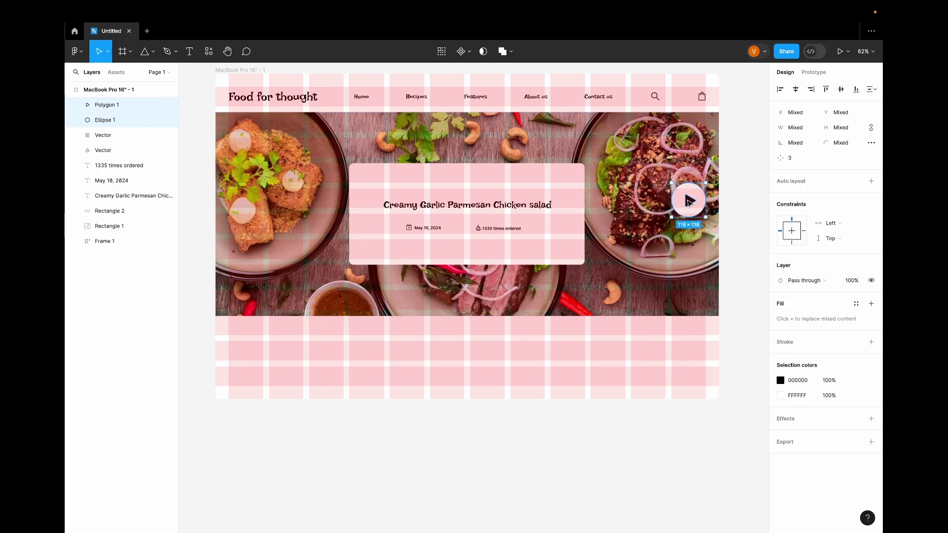
{"action": "left_click", "coordinate": [460, 51]}
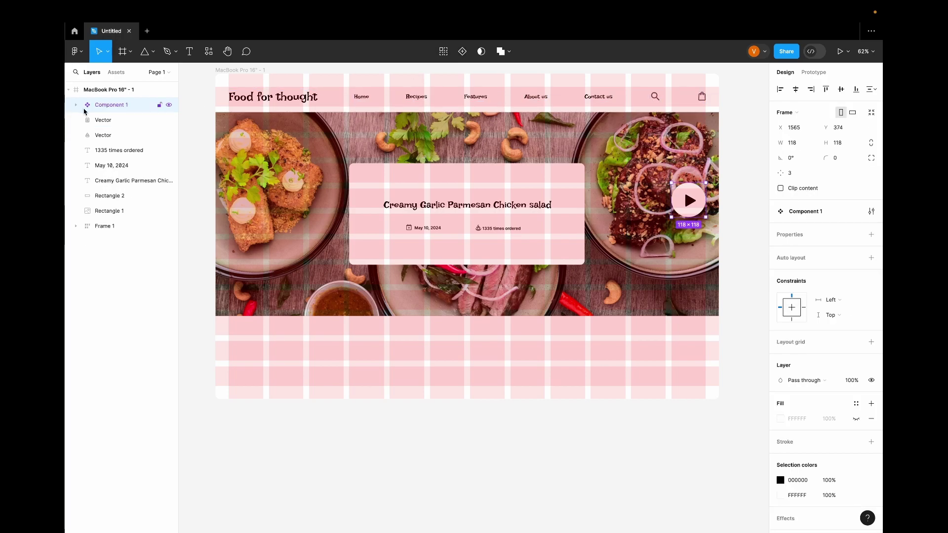
{"action": "double_click", "coordinate": [121, 109]}
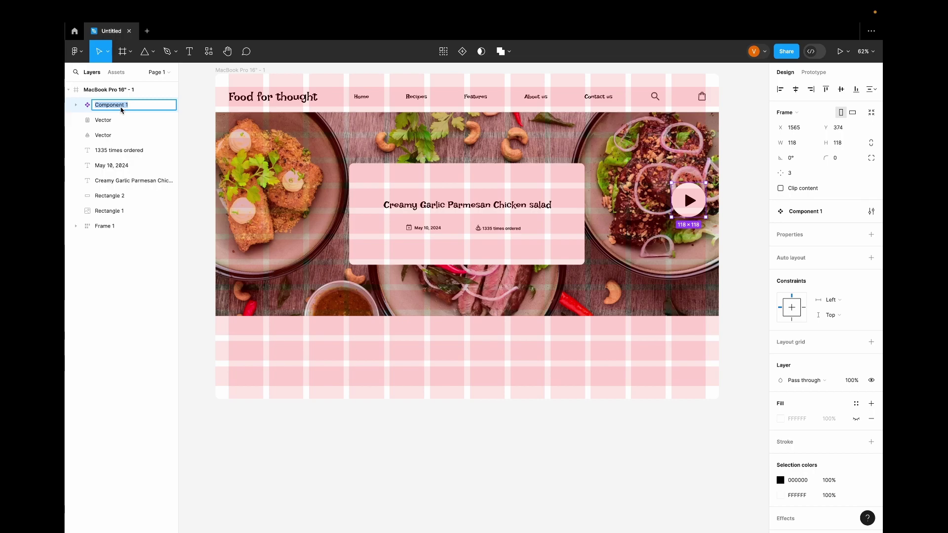
{"action": "key", "text": "BackSpace"}
{"action": "key", "text": "Return"}
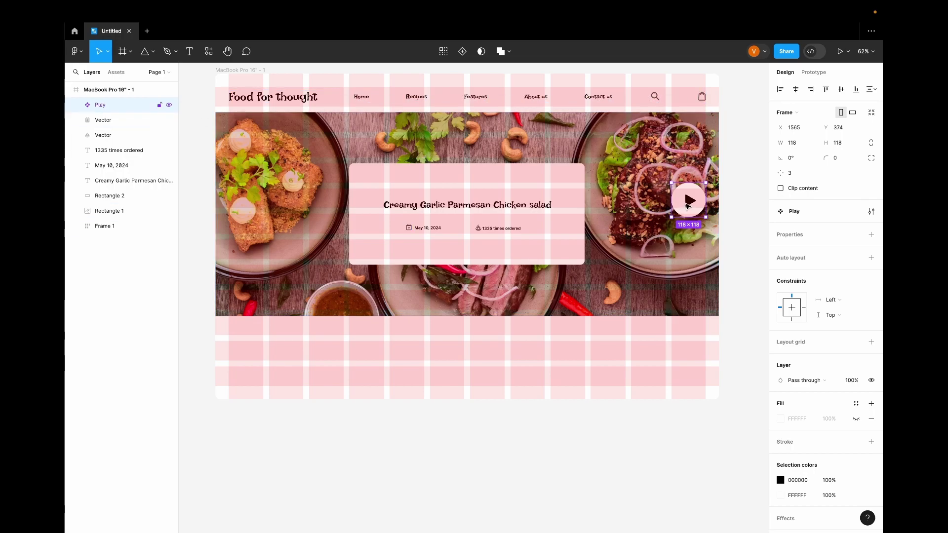
Place a copy of the Play component over the hero photo's left plate and flip it horizontally.
{"action": "left_click_drag", "start_coordinate": [686, 201], "coordinate": [246, 201], "text": "alt"}
{"action": "right_click", "coordinate": [244, 195]}
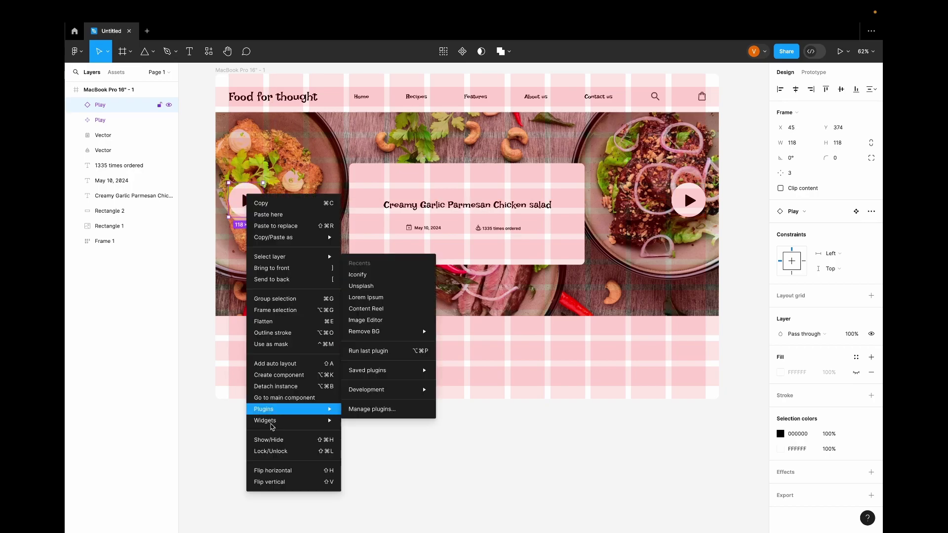
{"action": "left_click", "coordinate": [332, 453]}
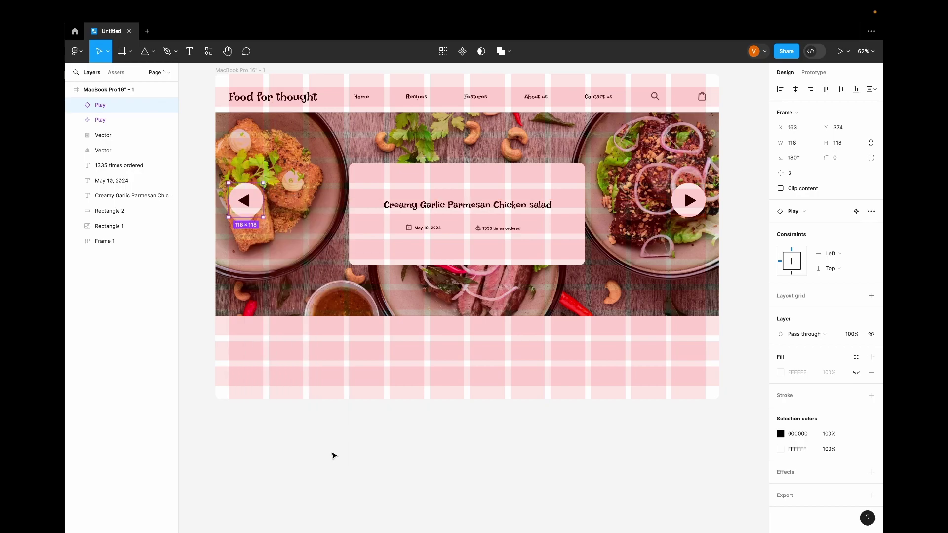
Combine the card rectangle, title, date, order count and both icons into a wrapping auto-layout frame with centered alignment.
{"action": "left_click", "coordinate": [516, 205]}
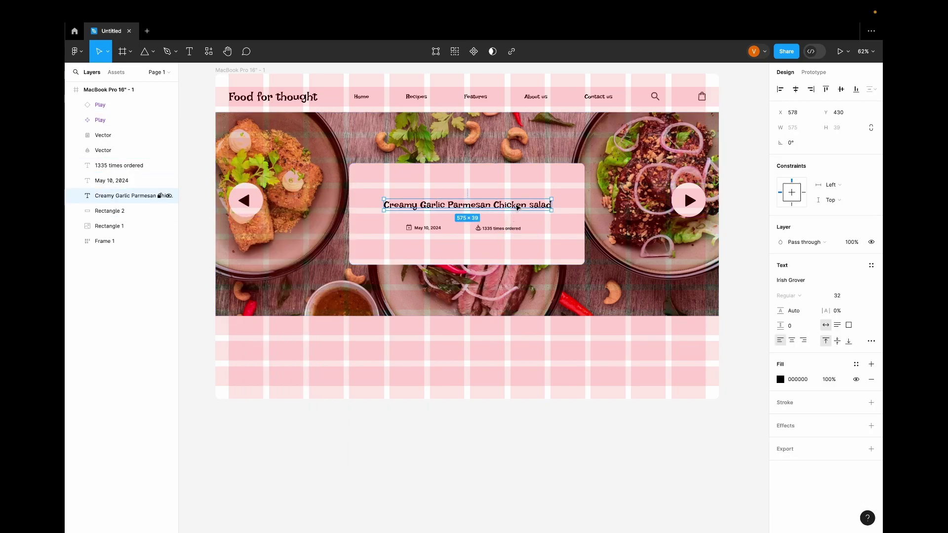
{"action": "left_click", "coordinate": [510, 231], "text": "shift"}
{"action": "left_click", "coordinate": [478, 228], "text": "shift"}
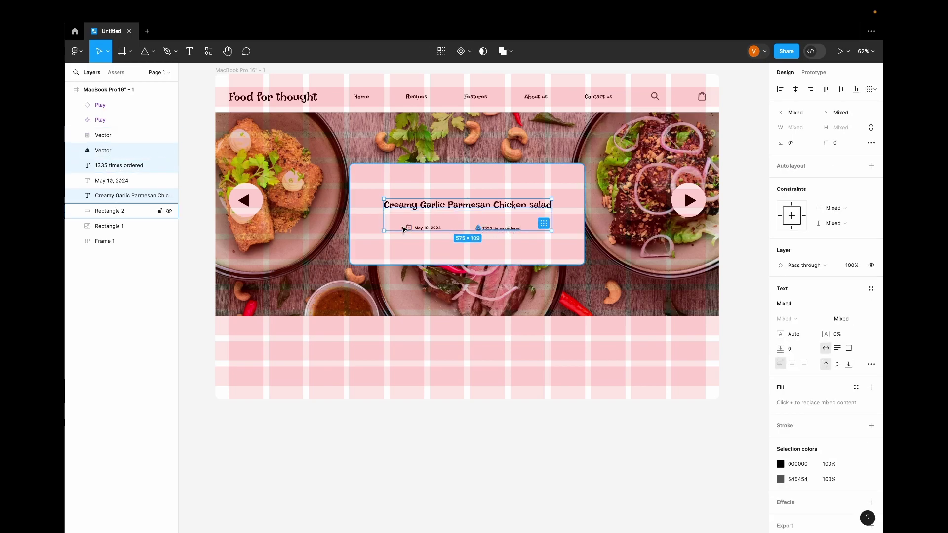
{"action": "left_click", "coordinate": [432, 228], "text": "shift"}
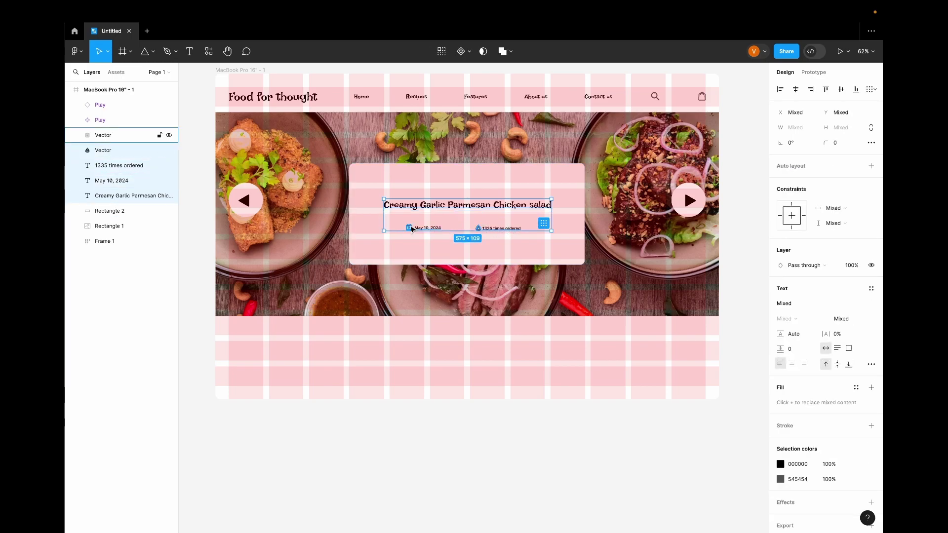
{"action": "left_click", "coordinate": [410, 228], "text": "shift"}
{"action": "left_click", "coordinate": [372, 194], "text": "shift"}
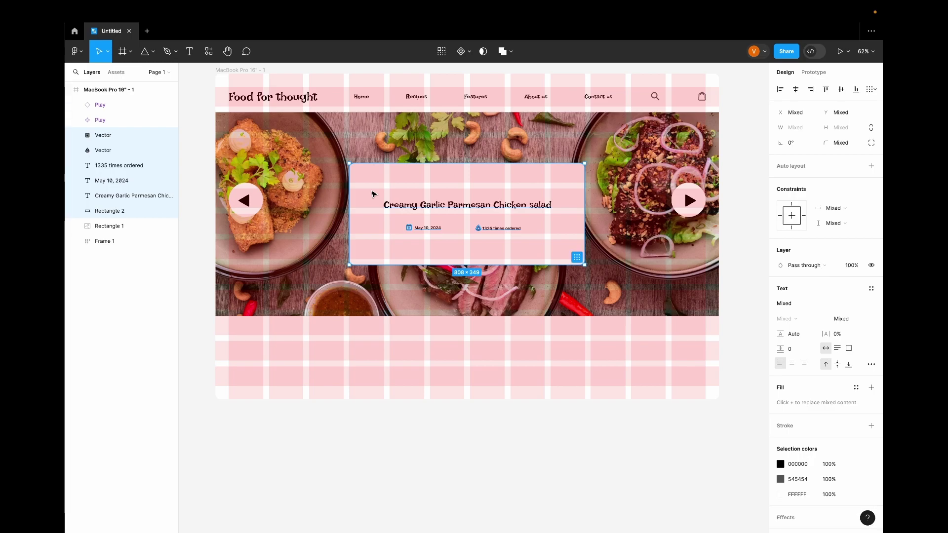
{"action": "key", "text": "shift+a"}
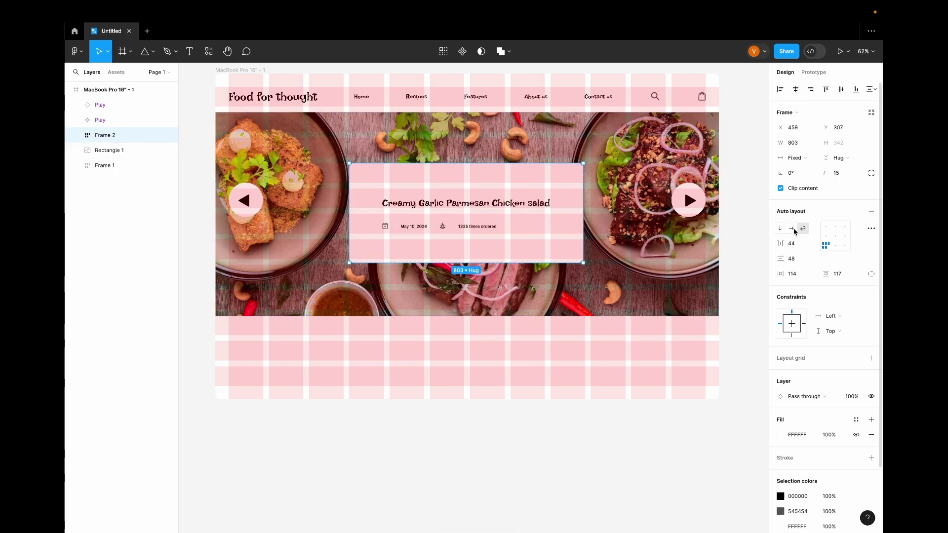
{"action": "left_click", "coordinate": [835, 236]}
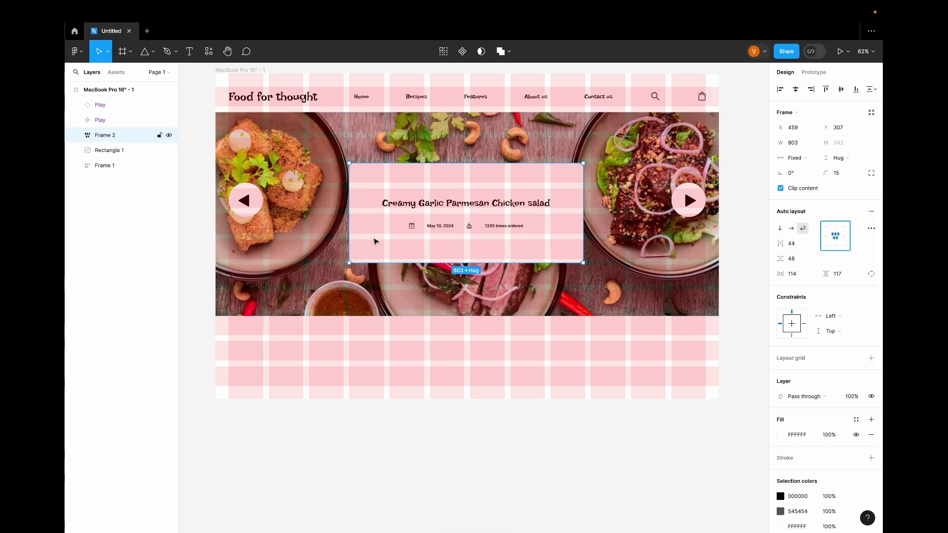
{"action": "left_click", "coordinate": [481, 450]}
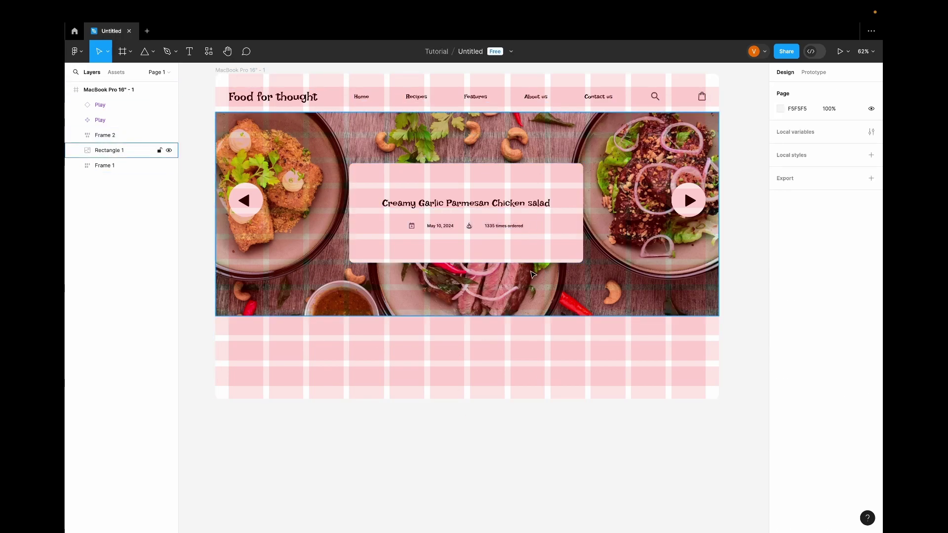
Draw a rectangle of about 395 × 174 below the hero photo and duplicate it into an evenly spaced row of four.
{"action": "left_click", "coordinate": [153, 51]}
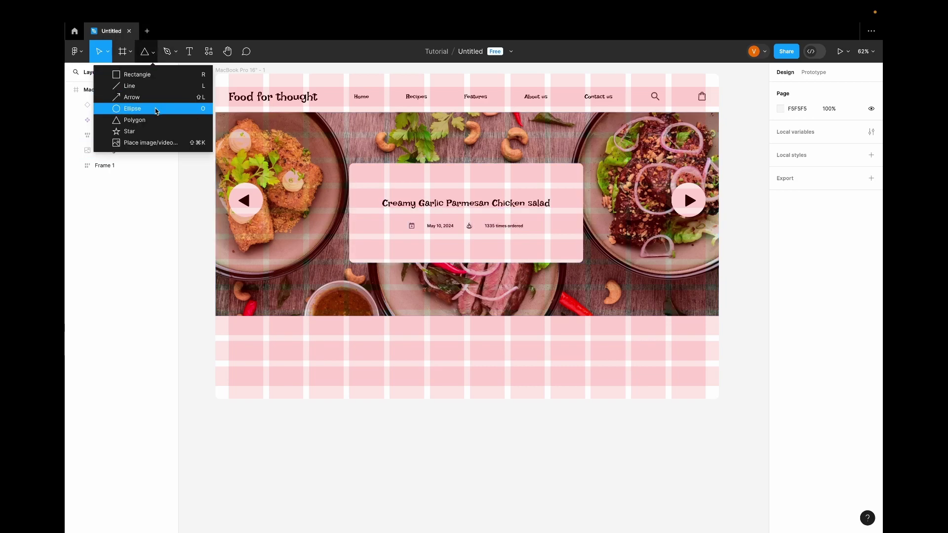
{"action": "left_click", "coordinate": [155, 74]}
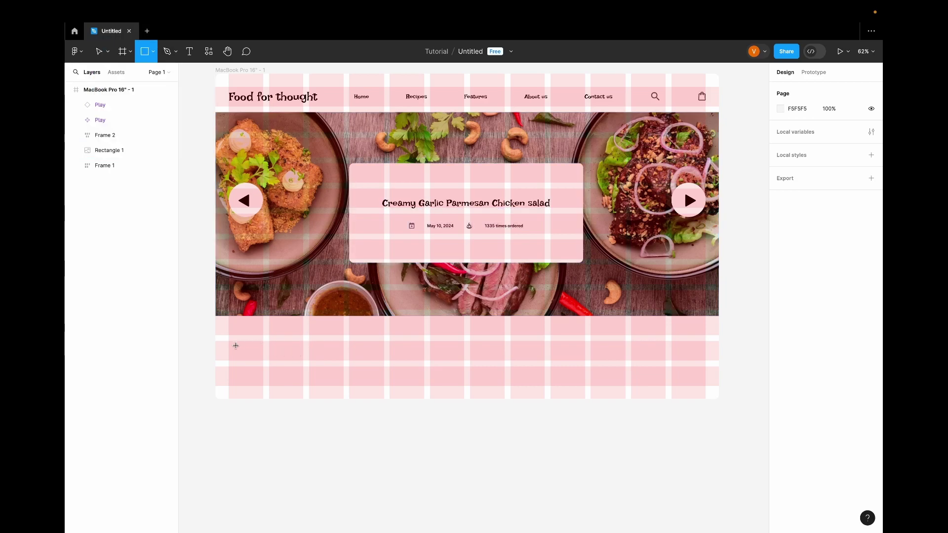
{"action": "left_click_drag", "start_coordinate": [229, 335], "coordinate": [344, 385]}
{"action": "left_click_drag", "start_coordinate": [311, 363], "coordinate": [657, 363], "text": "alt"}
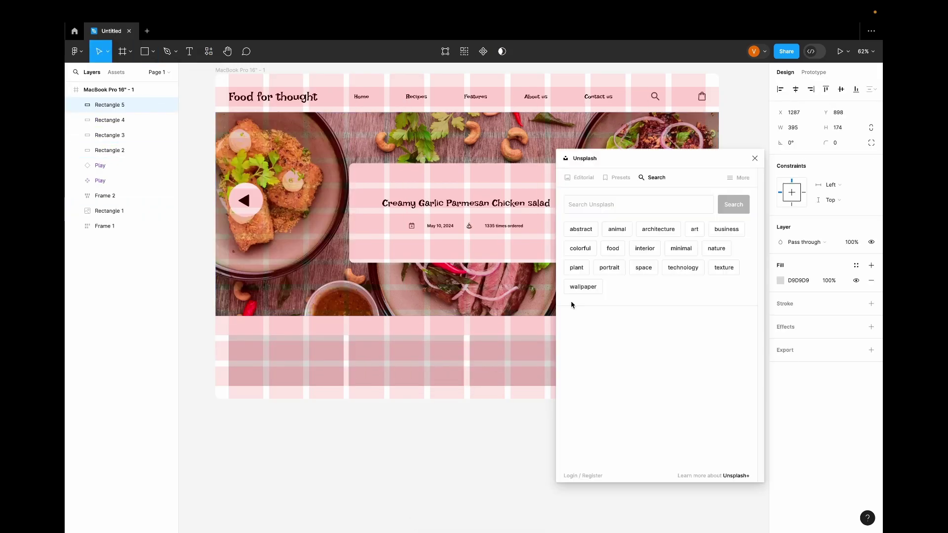
Fill the fourth rectangle below the hero with a food photo from Unsplash and the first rectangle with another.
{"action": "left_click", "coordinate": [612, 249]}
{"action": "left_click", "coordinate": [637, 233]}
{"action": "left_click", "coordinate": [623, 245]}
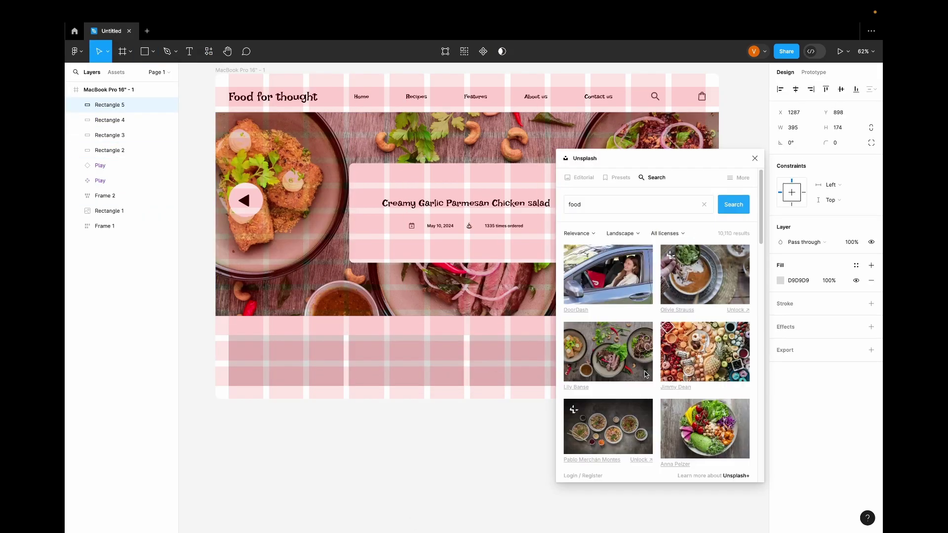
{"action": "scroll", "coordinate": [662, 316], "scroll_direction": "down", "scroll_amount": 3}
{"action": "left_click", "coordinate": [691, 316]}
{"action": "left_click", "coordinate": [296, 360]}
{"action": "scroll", "coordinate": [663, 323], "scroll_direction": "up", "scroll_amount": 2}
{"action": "left_click", "coordinate": [680, 340]}
Fill the two middle rectangles of the row with different food photos from the Unsplash results.
{"action": "left_click", "coordinate": [406, 360]}
{"action": "scroll", "coordinate": [632, 316], "scroll_direction": "down", "scroll_amount": 5}
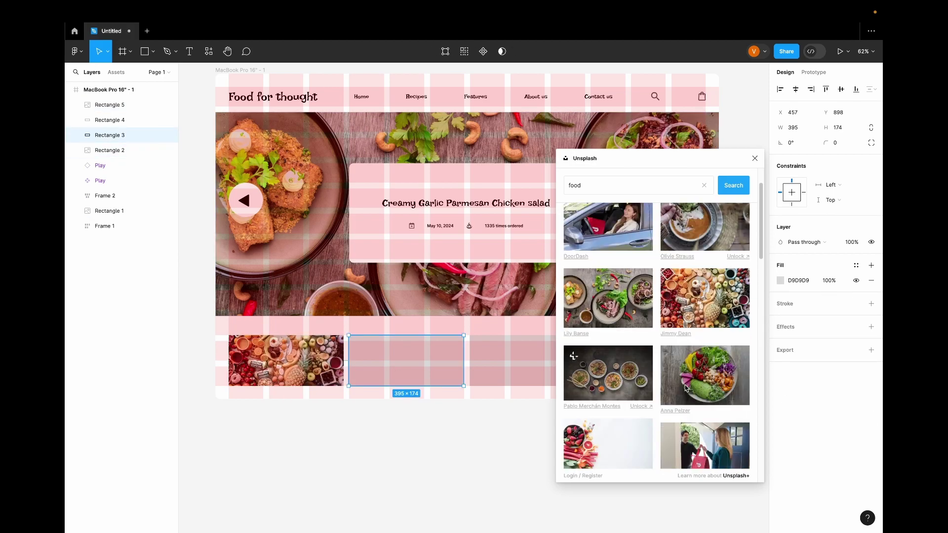
{"action": "left_click", "coordinate": [607, 237]}
{"action": "left_click", "coordinate": [503, 368]}
{"action": "left_click", "coordinate": [720, 242]}
{"action": "left_click_drag", "start_coordinate": [691, 158], "coordinate": [446, 314]}
{"action": "left_click", "coordinate": [510, 313]}
Give all four food photo rectangles a corner radius of 15.
{"action": "left_click", "coordinate": [297, 362]}
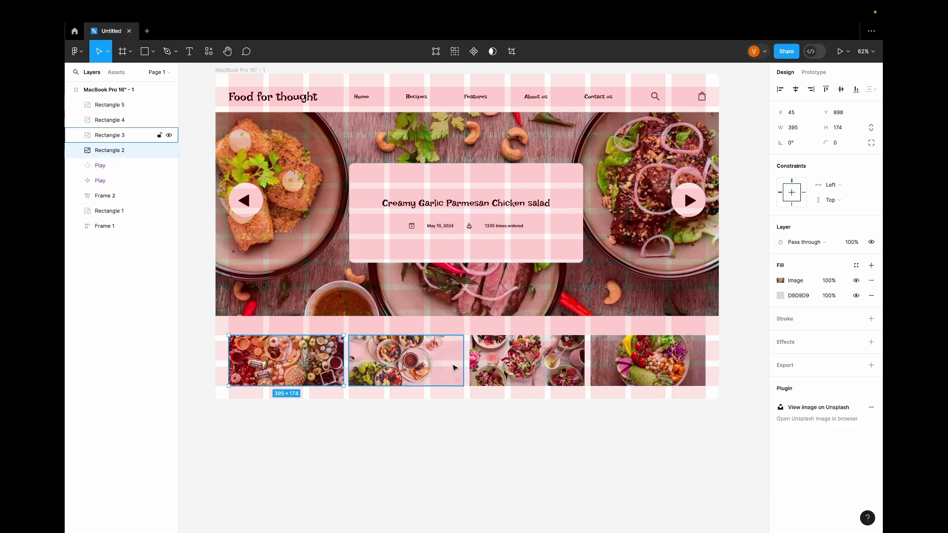
{"action": "left_click", "coordinate": [434, 368], "text": "shift"}
{"action": "left_click", "coordinate": [526, 365], "text": "shift"}
{"action": "left_click", "coordinate": [642, 362], "text": "shift"}
{"action": "left_click", "coordinate": [841, 142]}
{"action": "type", "text": "15"}
{"action": "key", "text": "Return"}
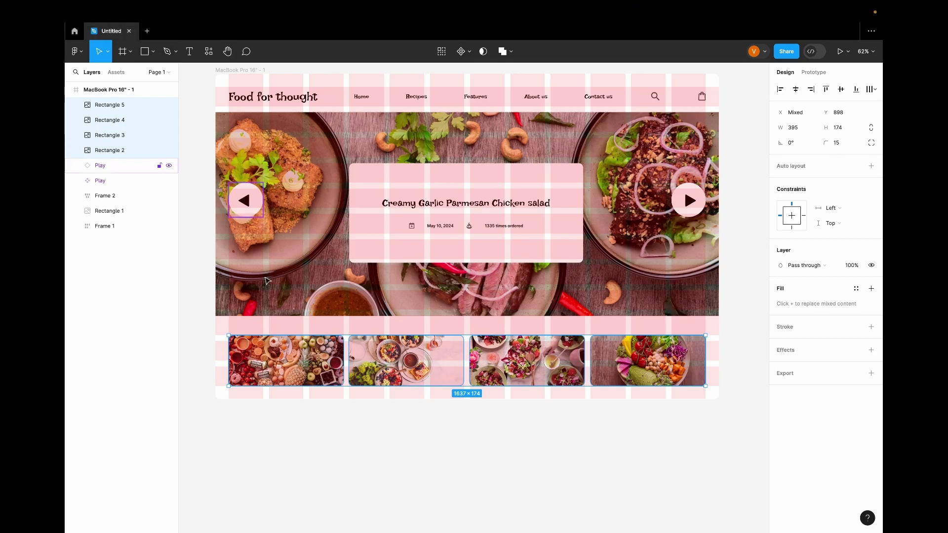
Duplicate the first food photo rectangle and remove the copy's image fill, keeping its plain D9D9D9 fill.
{"action": "left_click_drag", "start_coordinate": [693, 376], "coordinate": [710, 321]}
{"action": "key", "text": "super+z"}
{"action": "left_click", "coordinate": [293, 357]}
{"action": "key", "text": "ctrl+d"}
{"action": "left_click_drag", "start_coordinate": [294, 357], "coordinate": [304, 288]}
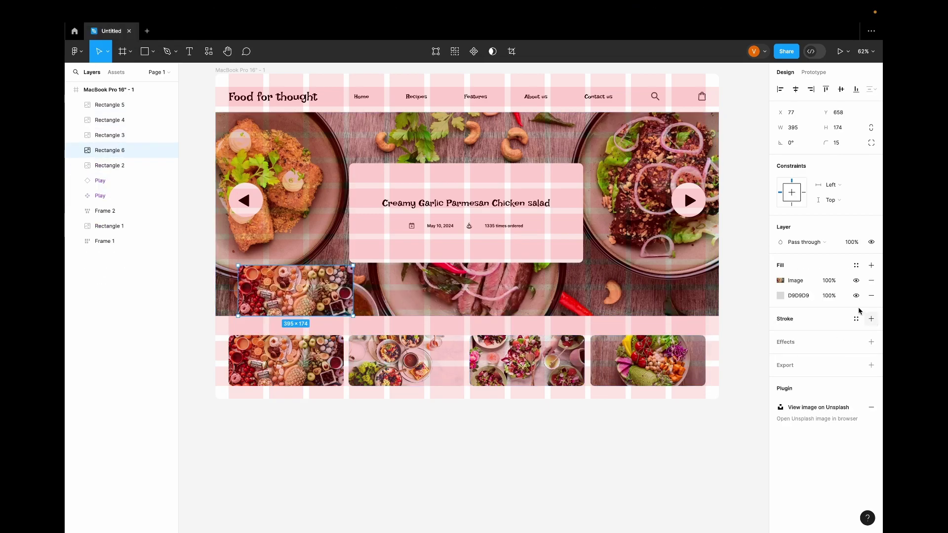
{"action": "left_click", "coordinate": [871, 280]}
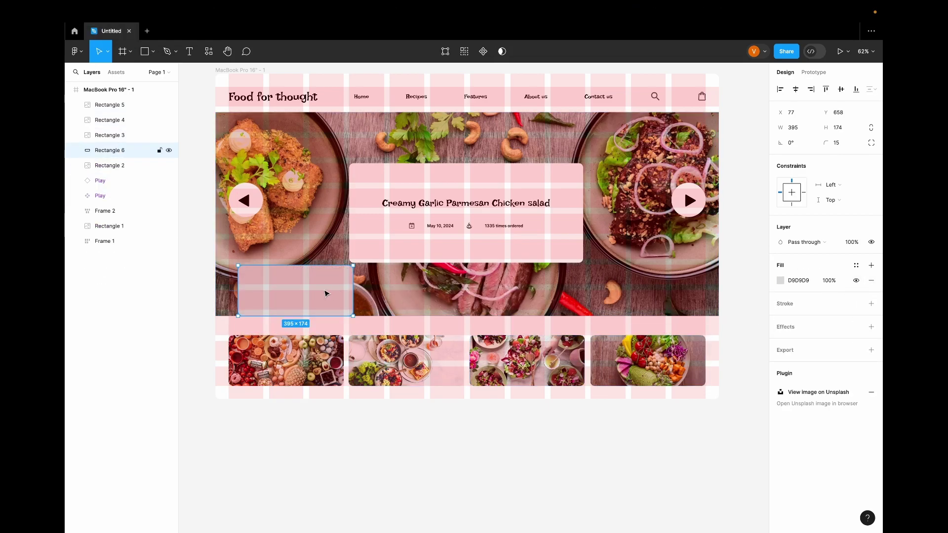
Lay plain gray copies of the rectangle exactly over all four food photos and hide the layout grids.
{"action": "left_click_drag", "start_coordinate": [326, 294], "coordinate": [436, 363]}
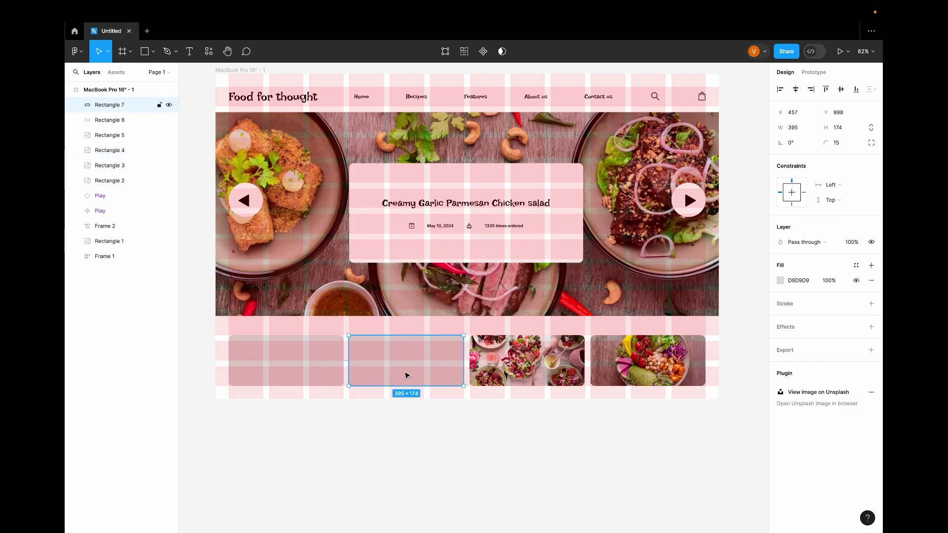
{"action": "left_click_drag", "start_coordinate": [406, 375], "coordinate": [649, 365], "text": "alt"}
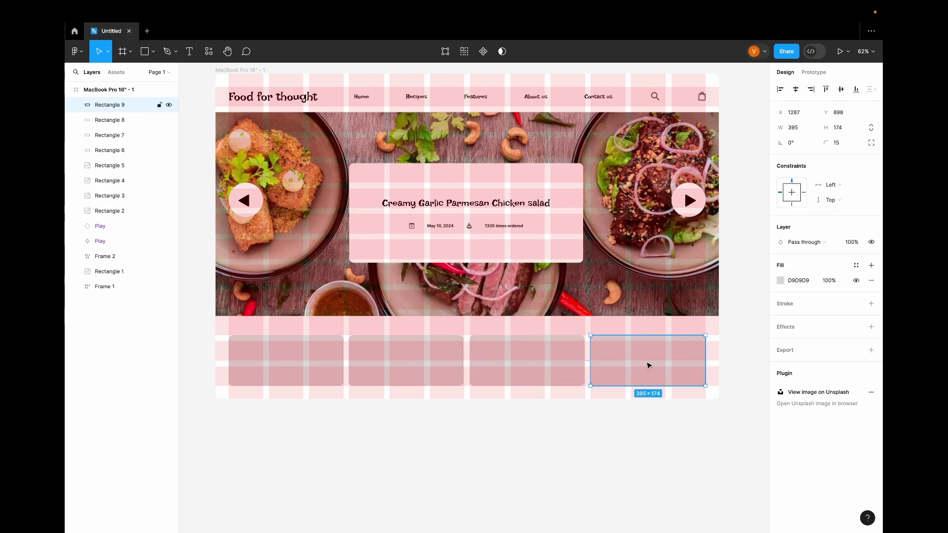
{"action": "key", "text": "ctrl+g"}
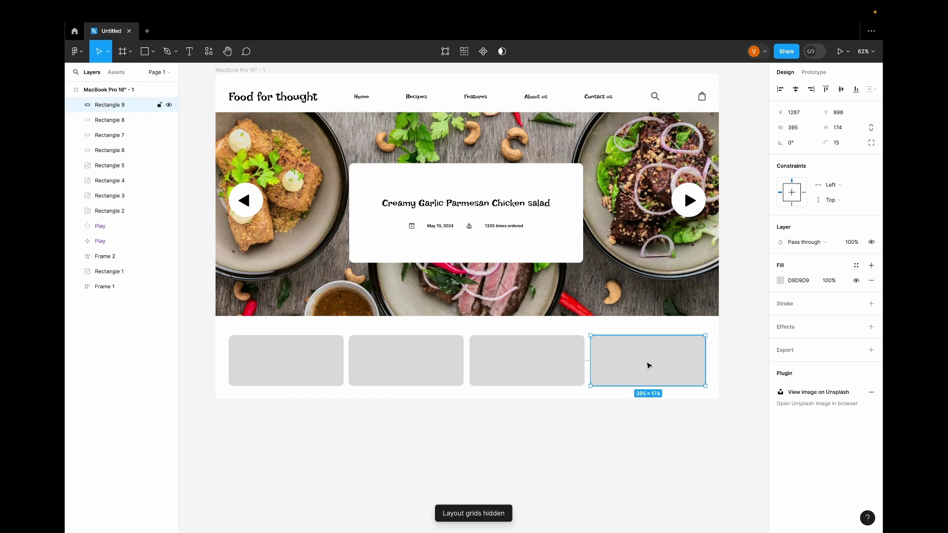
Set the fill of the four overlay rectangles to black 000000.
{"action": "left_click", "coordinate": [275, 375]}
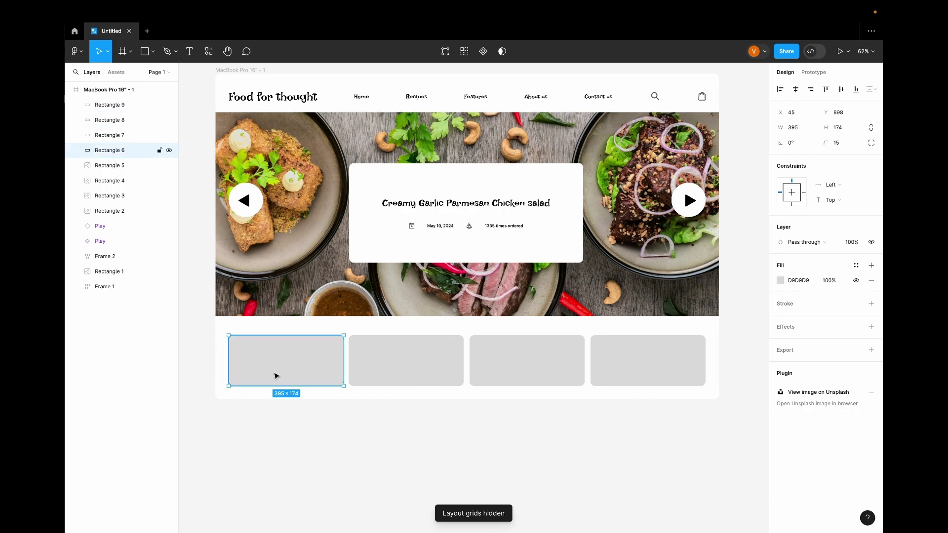
{"action": "left_click", "coordinate": [402, 375], "text": "shift"}
{"action": "left_click", "coordinate": [499, 376], "text": "shift"}
{"action": "left_click", "coordinate": [617, 370], "text": "shift"}
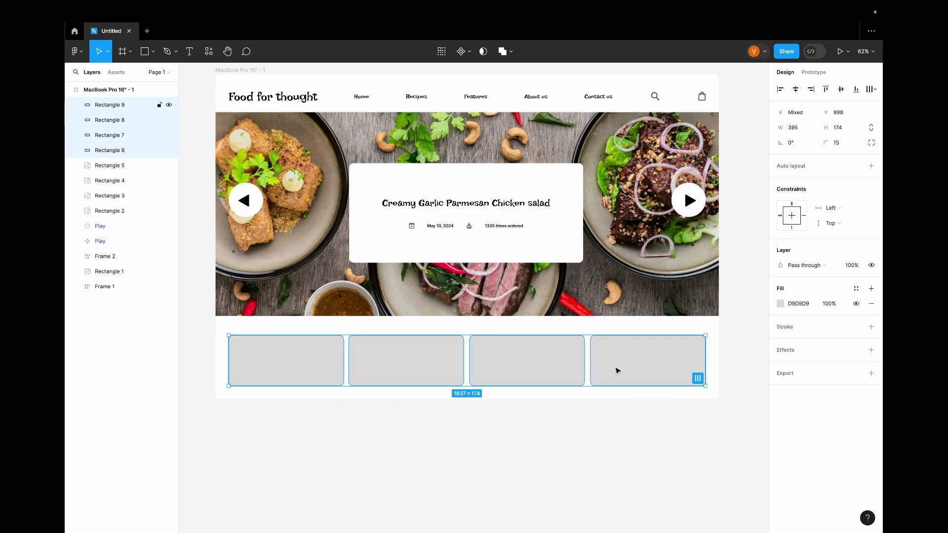
{"action": "left_click", "coordinate": [780, 304]}
{"action": "left_click", "coordinate": [655, 307]}
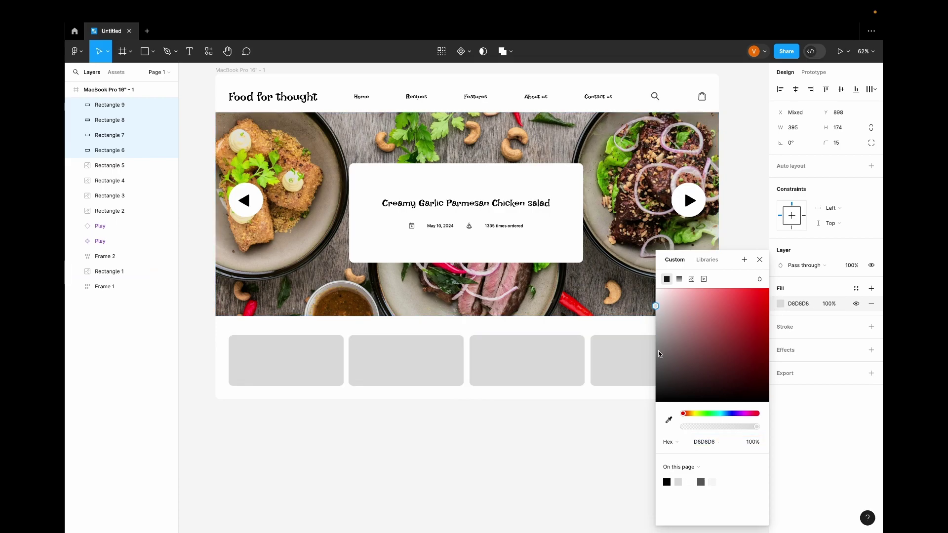
{"action": "left_click_drag", "start_coordinate": [659, 354], "coordinate": [658, 404]}
{"action": "left_click", "coordinate": [759, 259]}
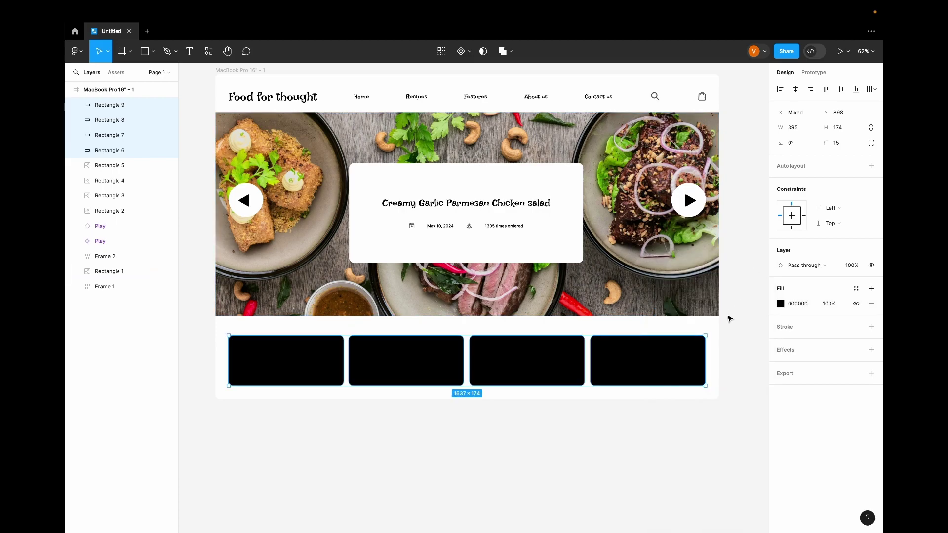
{"action": "left_click", "coordinate": [449, 330]}
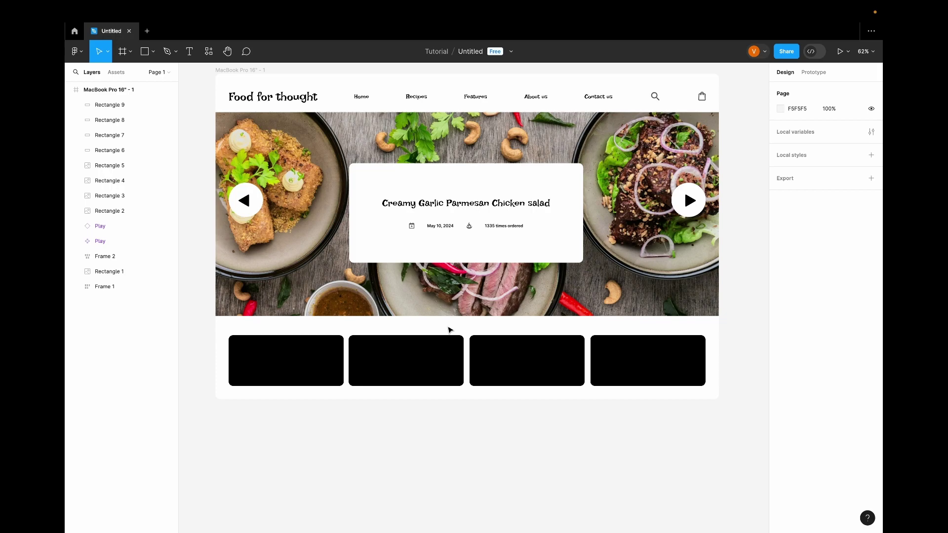
Set the four overlay rectangles' fill to 292929 and their layer opacity to 41%.
{"action": "left_click", "coordinate": [311, 357]}
{"action": "left_click", "coordinate": [428, 373], "text": "shift"}
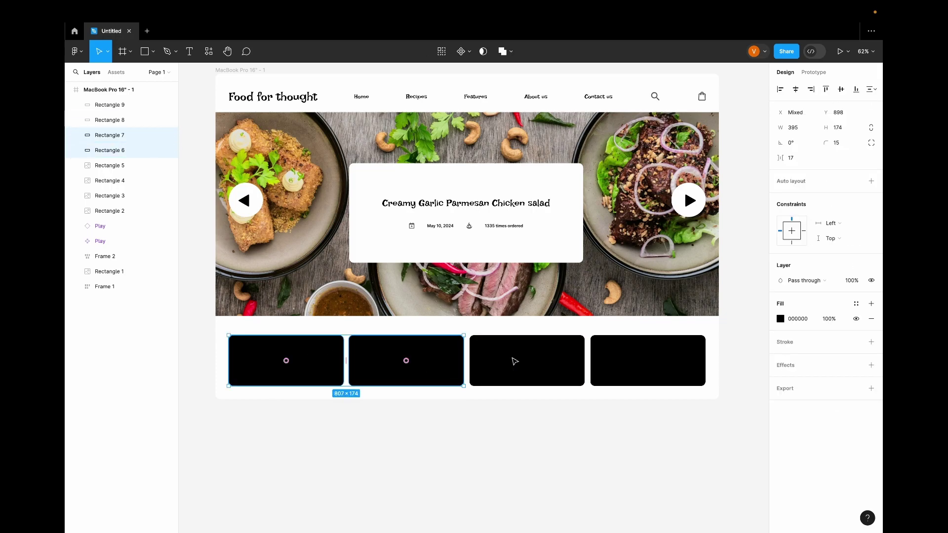
{"action": "left_click", "coordinate": [517, 362], "text": "shift"}
{"action": "left_click", "coordinate": [603, 373], "text": "shift"}
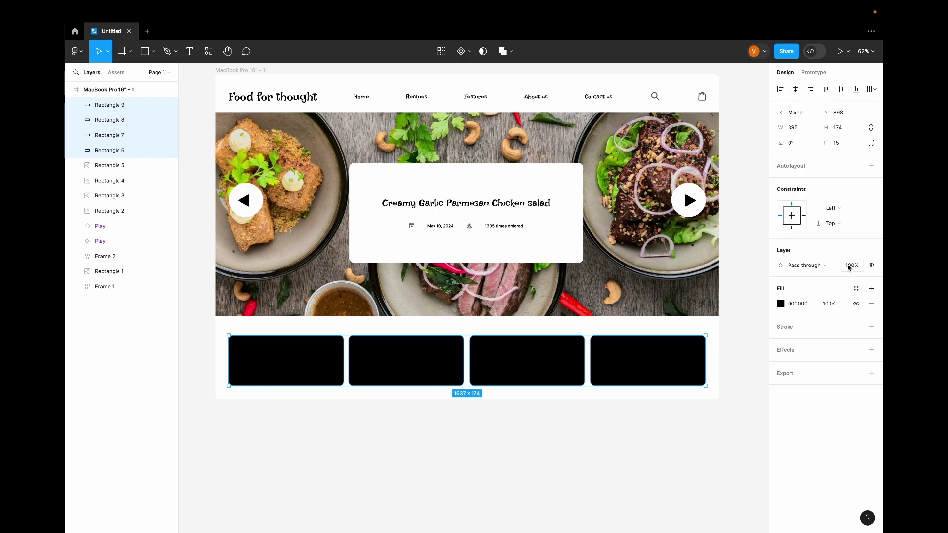
{"action": "left_click_drag", "start_coordinate": [849, 268], "coordinate": [808, 270]}
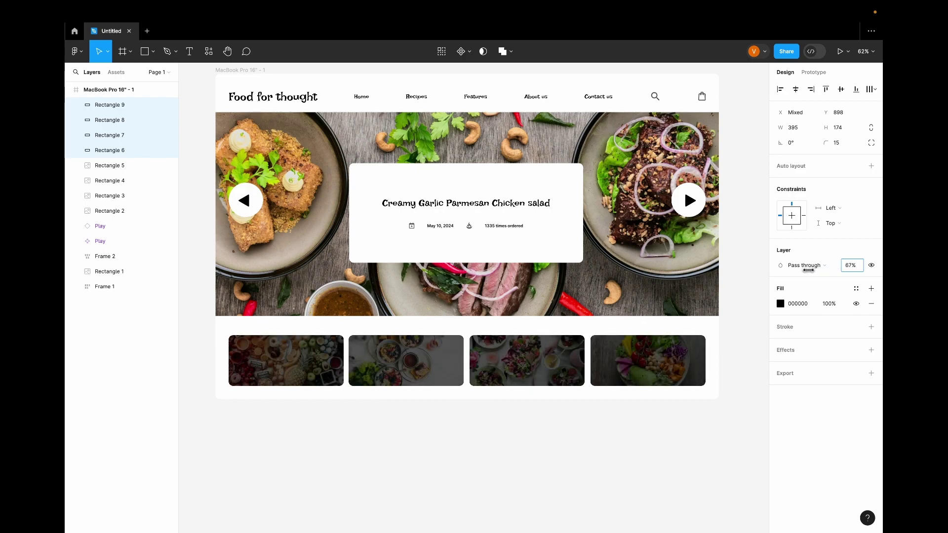
{"action": "left_click", "coordinate": [780, 303]}
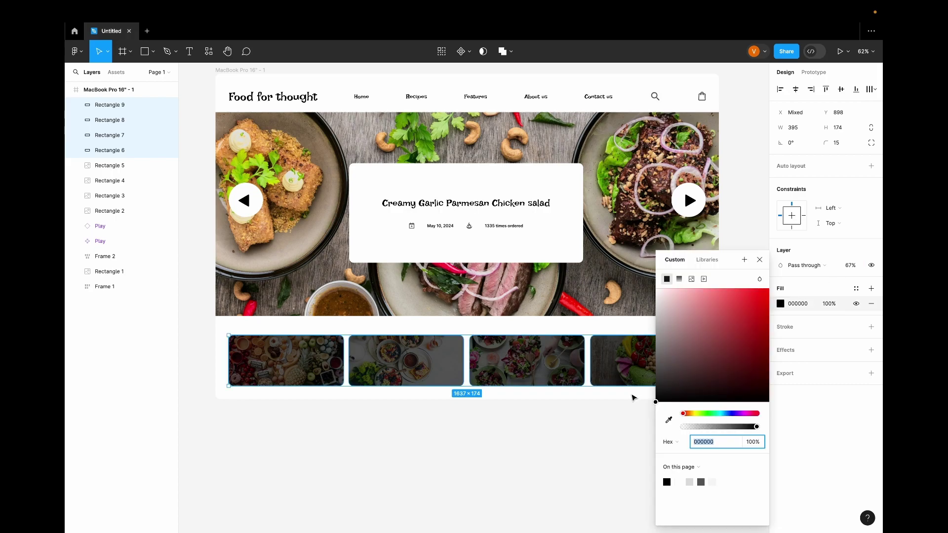
{"action": "left_click_drag", "start_coordinate": [656, 404], "coordinate": [648, 385]}
{"action": "left_click", "coordinate": [759, 260]}
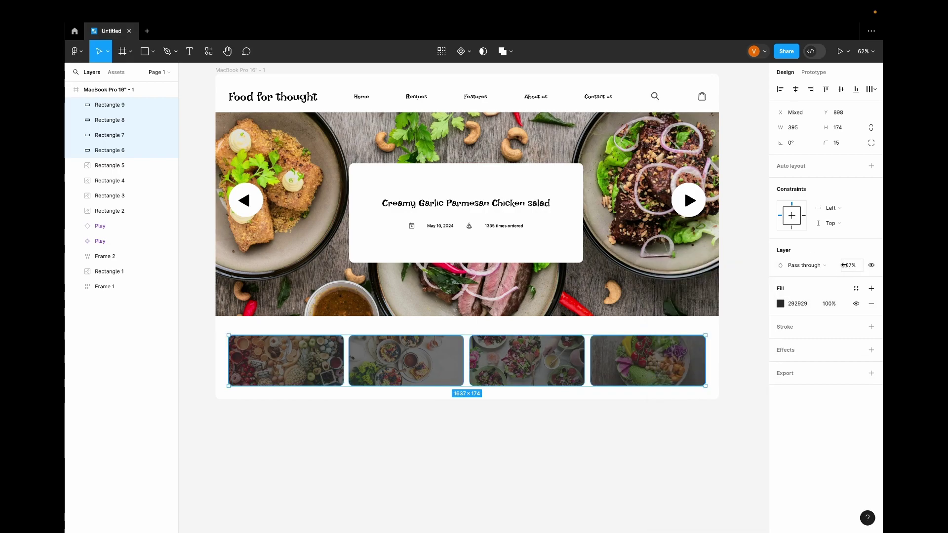
{"action": "mouse_move", "coordinate": [844, 265]}
{"action": "left_mouse_down"}
{"action": "mouse_move", "coordinate": [820, 267]}
{"action": "mouse_move", "coordinate": [845, 265]}
{"action": "left_mouse_up"}
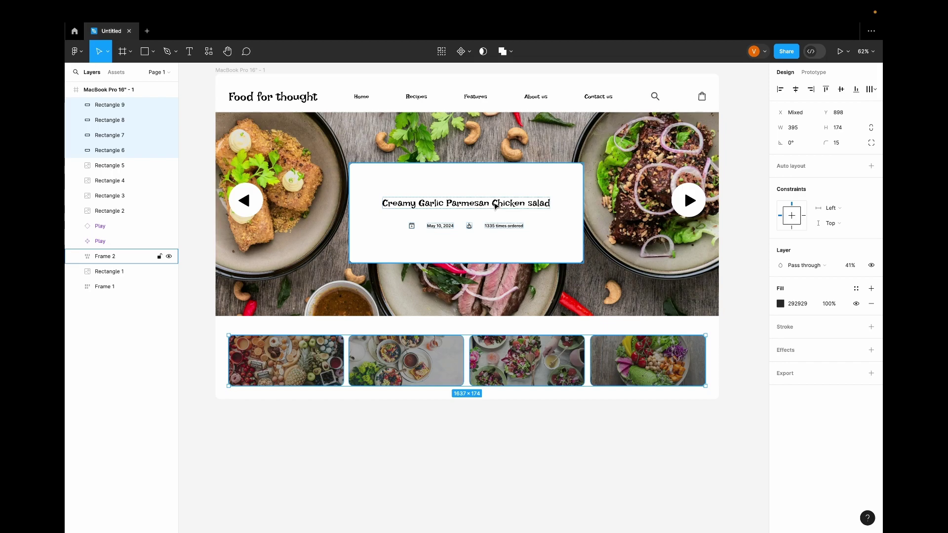
Add a white "Dinner" text label over the first food photo and copy it onto the other three photos.
{"action": "left_click_drag", "start_coordinate": [495, 207], "coordinate": [470, 315], "text": "alt"}
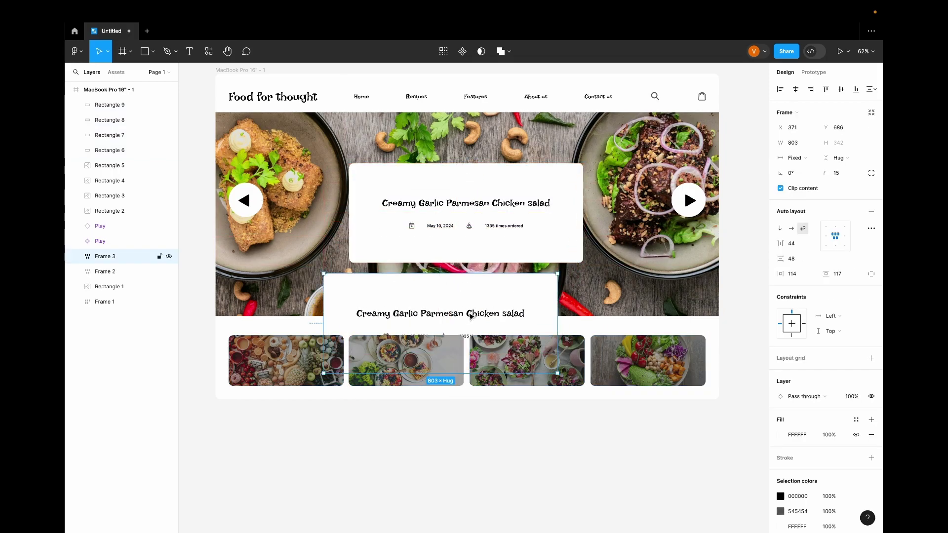
{"action": "key", "text": "super+z"}
{"action": "left_click", "coordinate": [189, 51]}
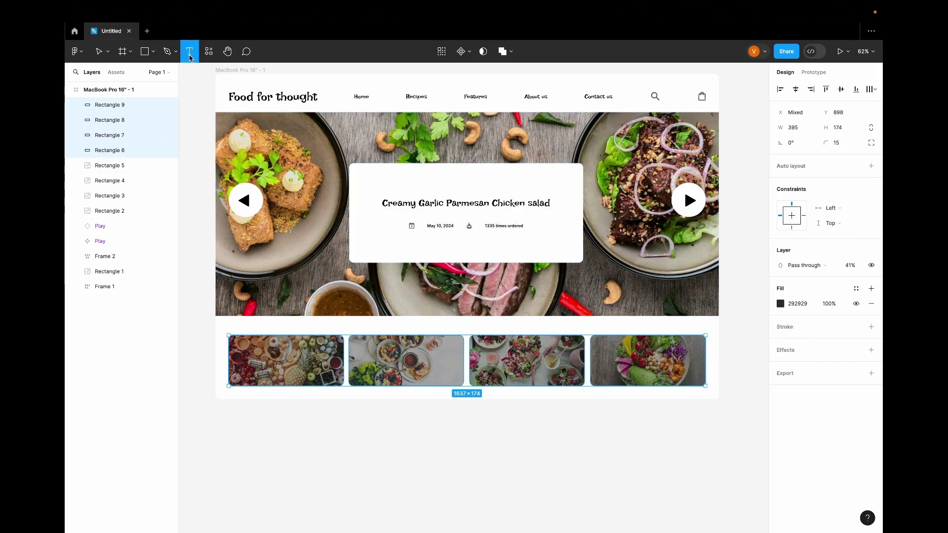
{"action": "left_click", "coordinate": [259, 356]}
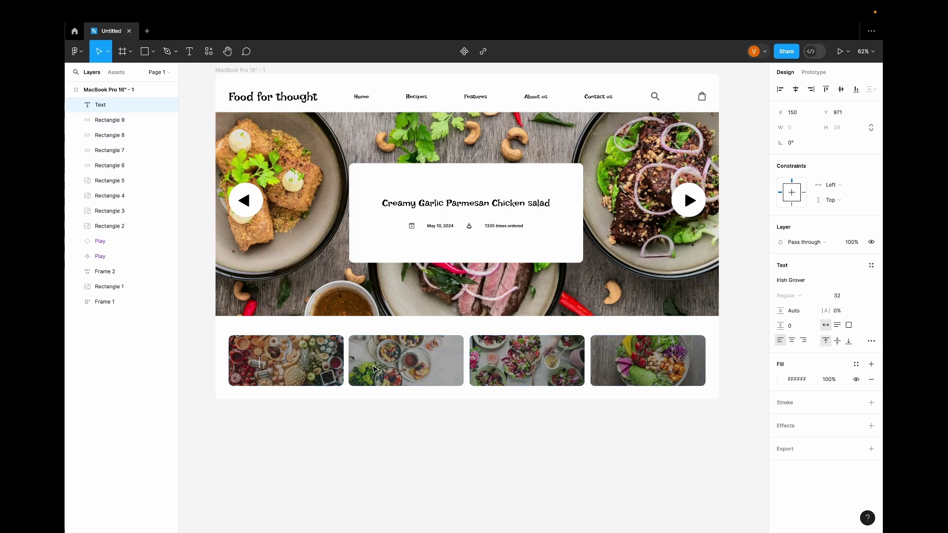
{"action": "type", "text": "Dinner"}
{"action": "key", "text": "Escape"}
{"action": "left_click_drag", "start_coordinate": [273, 362], "coordinate": [641, 362], "text": "alt"}
Change the three copied labels to "Food", "Gluten-free" and "Healthy".
{"action": "double_click", "coordinate": [402, 361]}
{"action": "type", "text": "Food"}
{"action": "key", "text": "Escape"}
{"action": "double_click", "coordinate": [523, 360]}
{"action": "type", "text": "Gluten-free"}
{"action": "key", "text": "Escape"}
{"action": "double_click", "coordinate": [640, 362]}
{"action": "type", "text": "Ho"}
{"action": "key", "text": "BackSpace"}
{"action": "type", "text": "ealthy"}
{"action": "key", "text": "Escape"}
Center the category labels horizontally and vertically on their overlay rectangles.
{"action": "left_click", "coordinate": [673, 370], "text": "shift"}
{"action": "left_click", "coordinate": [795, 89]}
{"action": "left_click", "coordinate": [840, 89]}
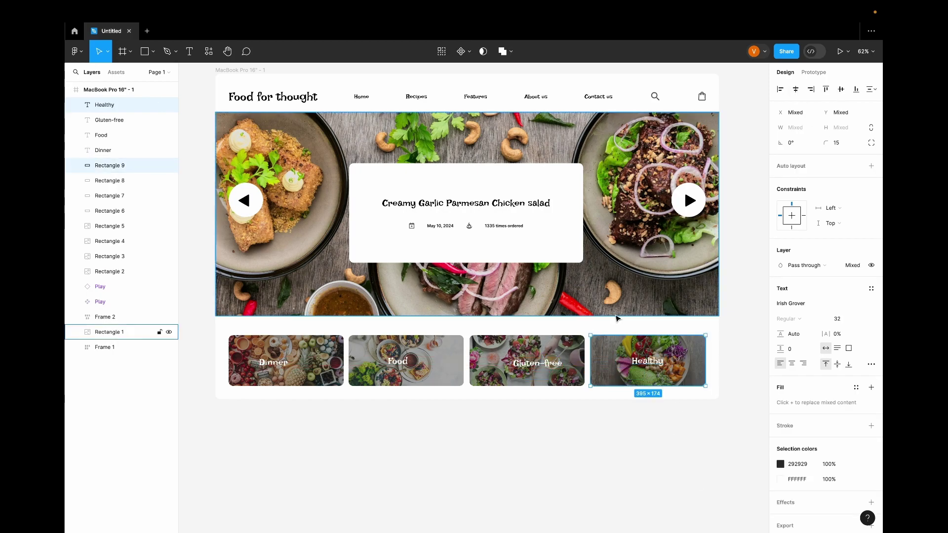
{"action": "left_click", "coordinate": [537, 363]}
{"action": "left_click", "coordinate": [558, 375], "text": "shift"}
{"action": "left_click", "coordinate": [273, 362]}
{"action": "left_click", "coordinate": [310, 373], "text": "shift"}
{"action": "left_click", "coordinate": [795, 89]}
{"action": "left_click", "coordinate": [841, 89]}
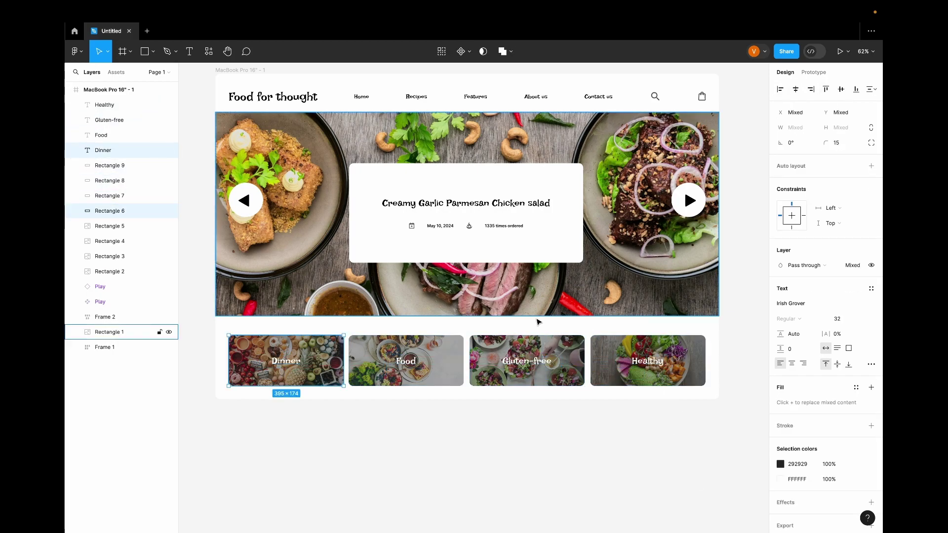
Align both Play arrows to the vertical center of the hero photo, keeping them at its two sides.
{"action": "scroll", "coordinate": [519, 366], "scroll_direction": "down", "scroll_amount": 3}
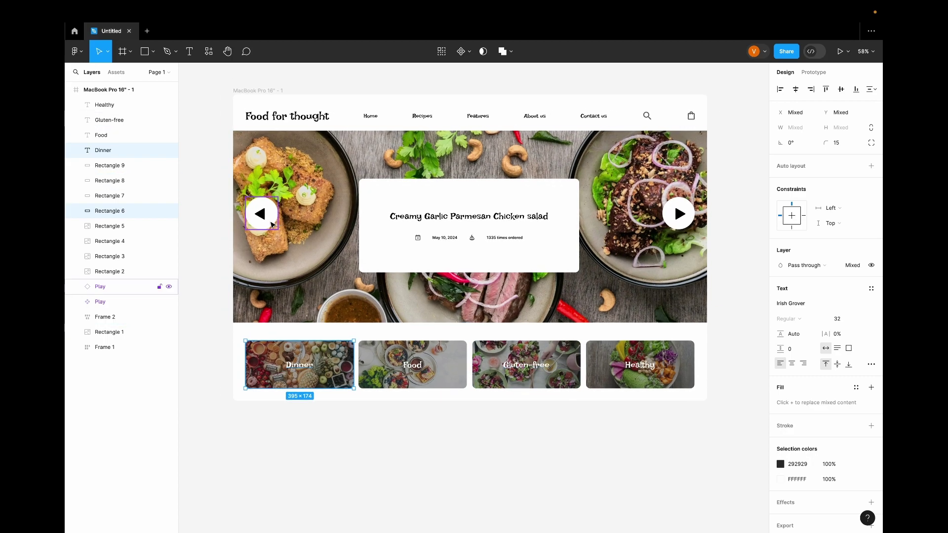
{"action": "left_click", "coordinate": [143, 287]}
{"action": "left_click", "coordinate": [687, 214], "text": "shift"}
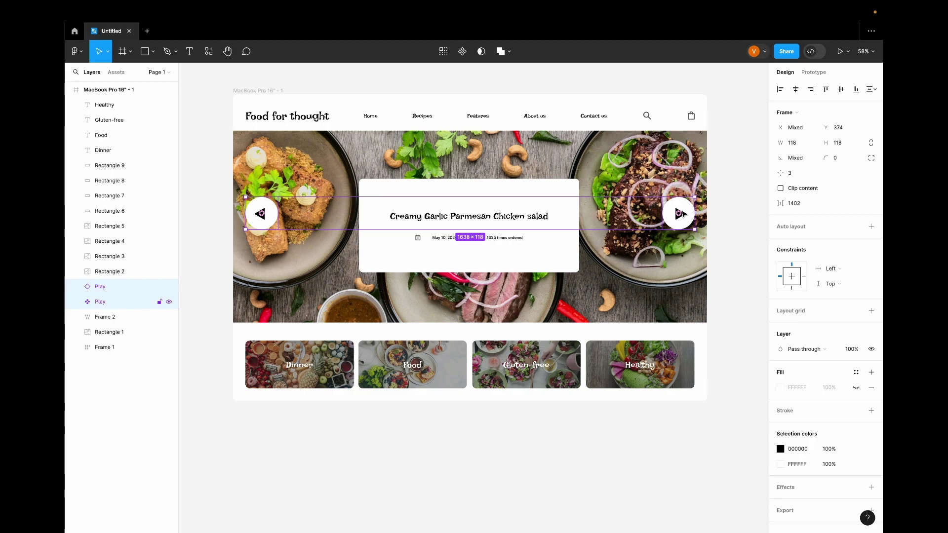
{"action": "left_click", "coordinate": [612, 148], "text": "shift"}
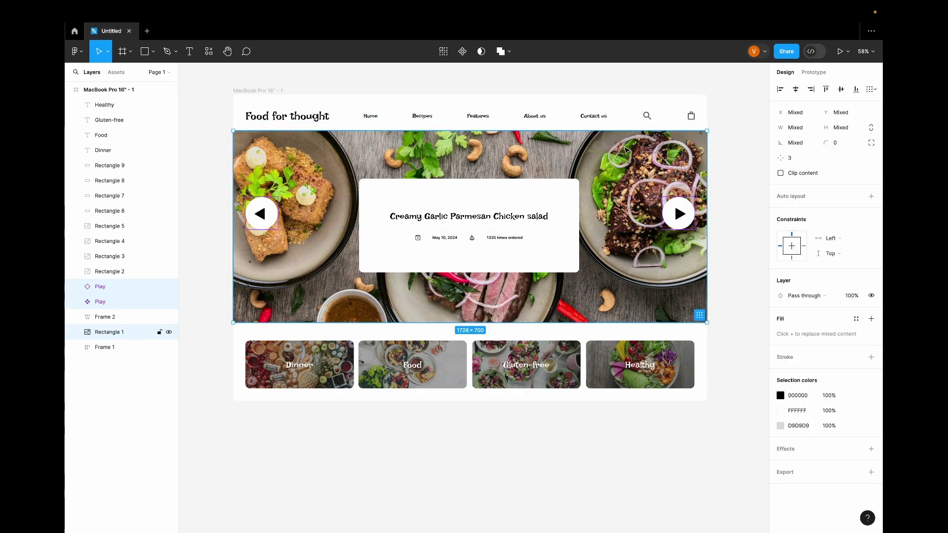
{"action": "left_click", "coordinate": [795, 89]}
{"action": "left_click", "coordinate": [842, 91]}
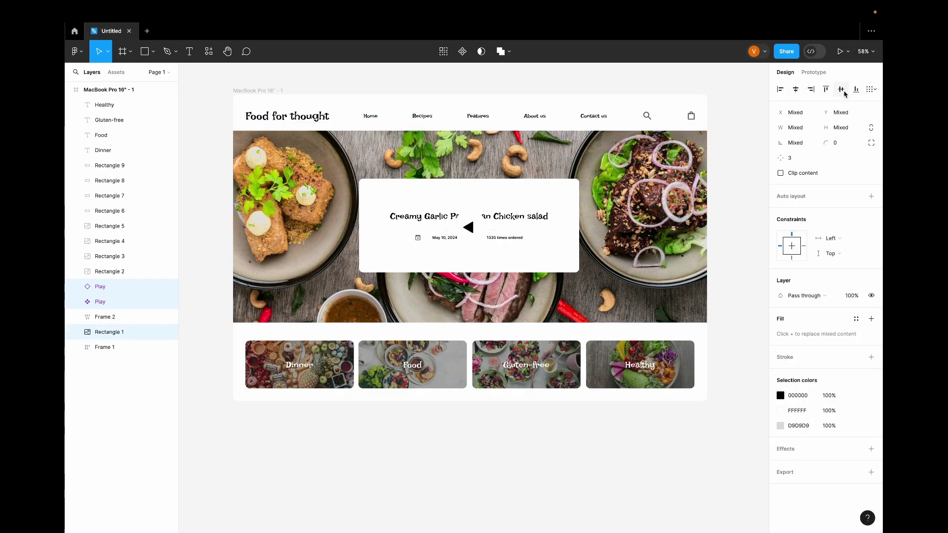
{"action": "key", "text": "ctrl+z"}
{"action": "key", "text": "ctrl+z"}
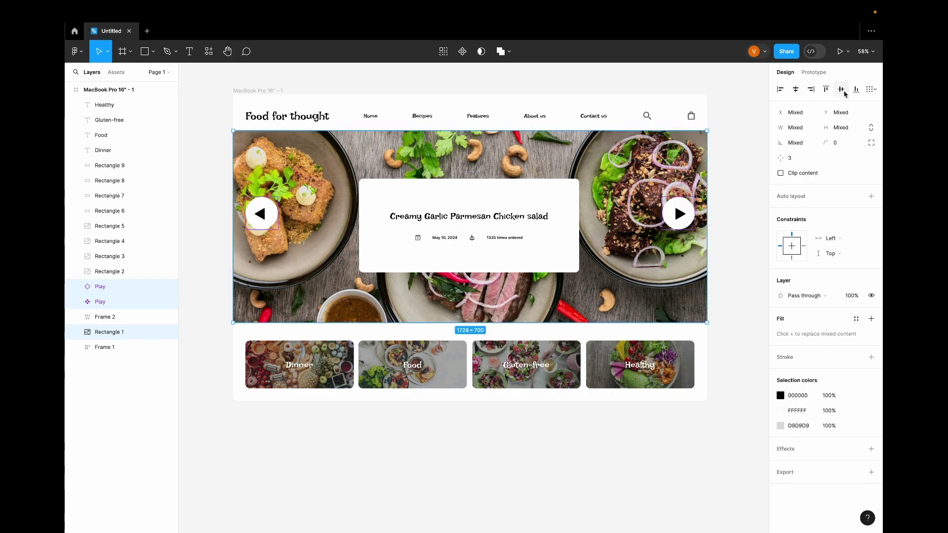
{"action": "left_click", "coordinate": [841, 91]}
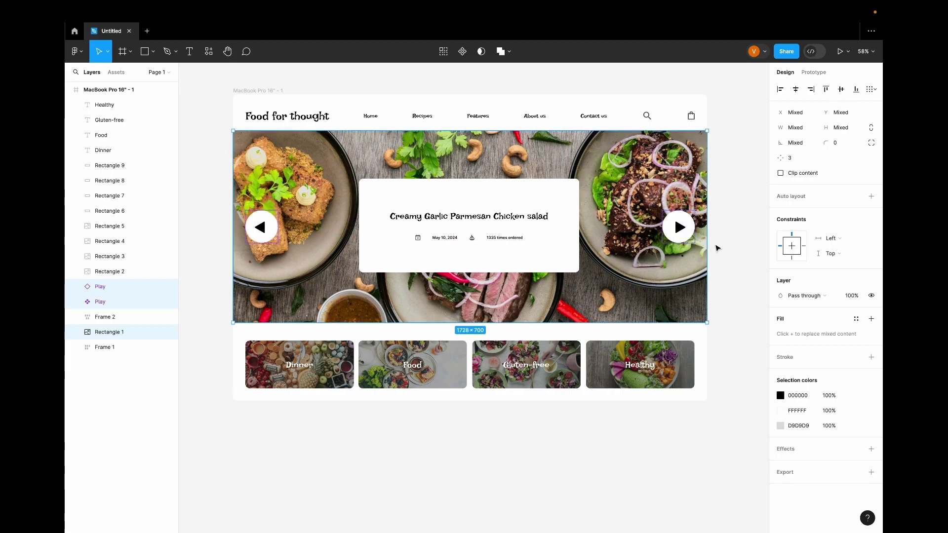
Align the recipe card to the vertical center of the hero photo.
{"action": "left_click", "coordinate": [550, 190]}
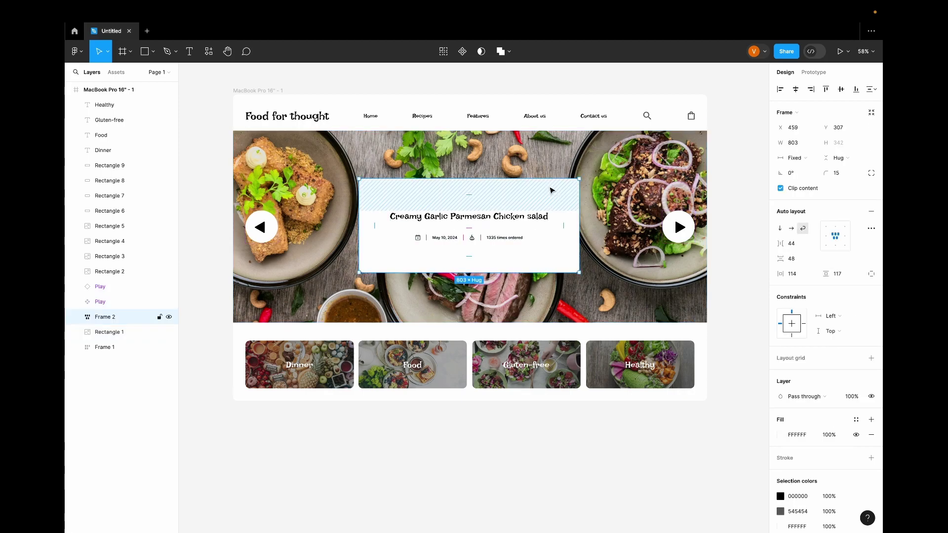
{"action": "left_click", "coordinate": [594, 143], "text": "shift"}
{"action": "left_click", "coordinate": [841, 91]}
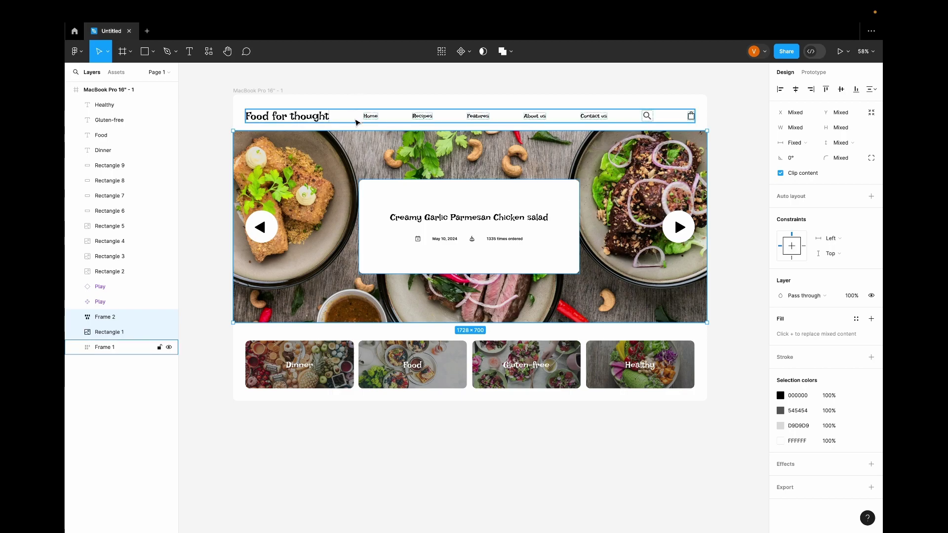
Narrow the MacBook Pro 16" frame to a width of about 861.
{"action": "left_click", "coordinate": [253, 91]}
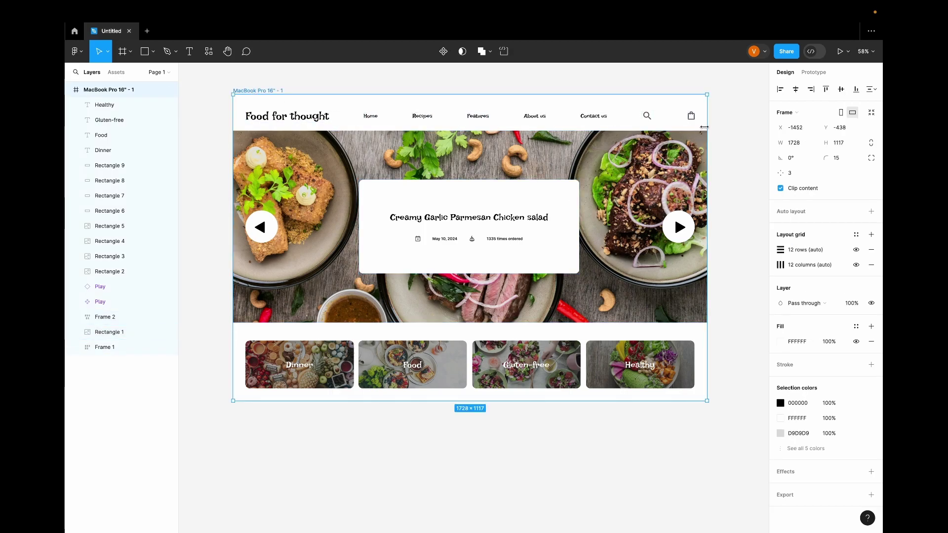
{"action": "left_click_drag", "start_coordinate": [707, 122], "coordinate": [468, 143]}
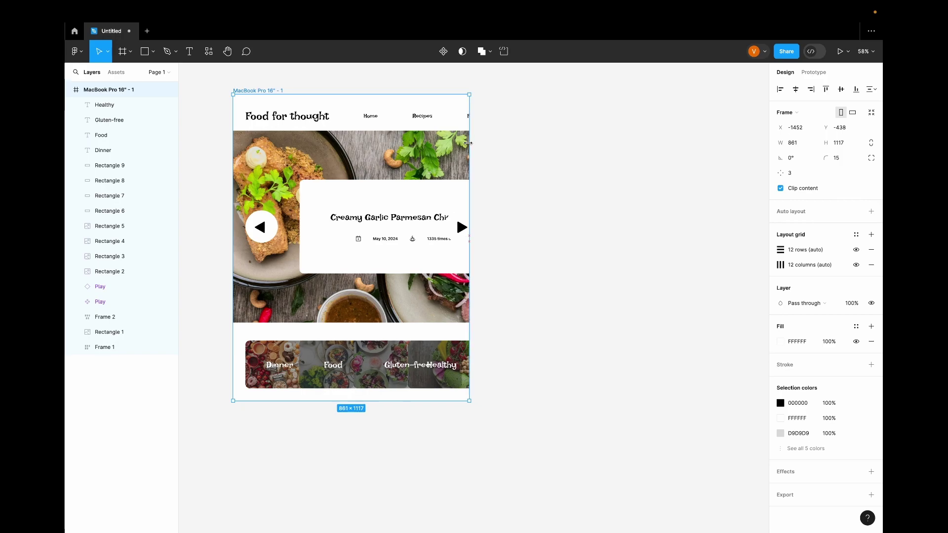
Widen the MacBook Pro 16" frame to about 1312 and undo the trial resizing back to its original width.
{"action": "mouse_move", "coordinate": [581, 157]}
{"action": "left_mouse_down"}
{"action": "mouse_move", "coordinate": [734, 154]}
{"action": "mouse_move", "coordinate": [592, 159]}
{"action": "left_mouse_up"}
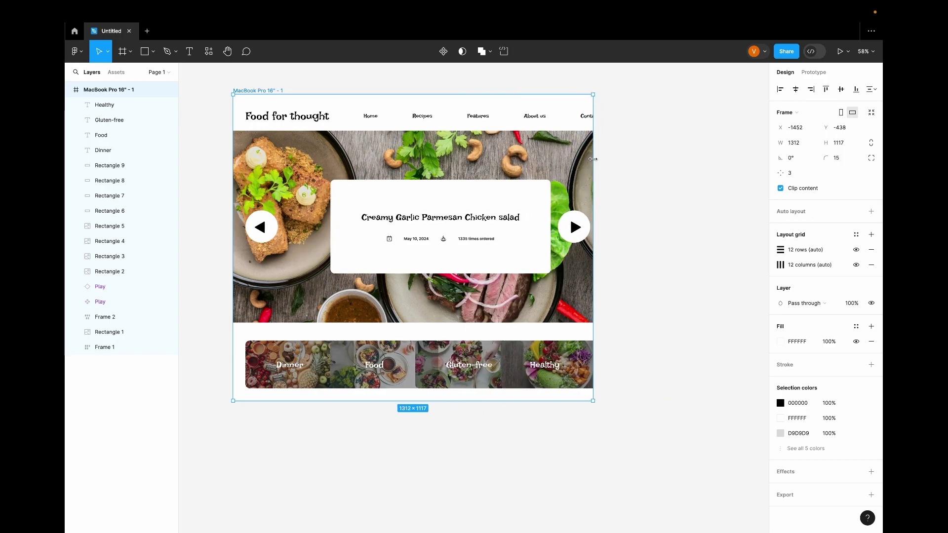
{"action": "key", "text": "super+z"}
Set the hero photo's horizontal constraint to Scale.
{"action": "left_click", "coordinate": [632, 158]}
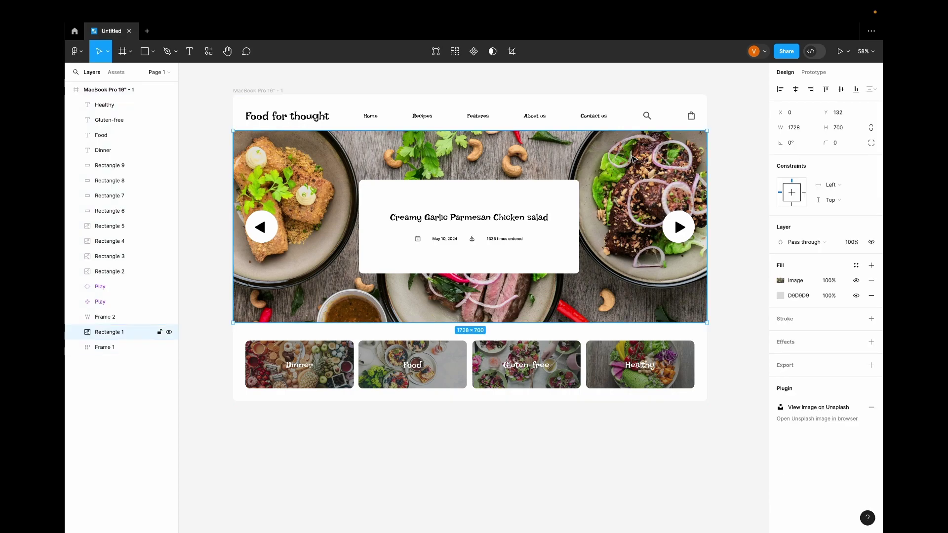
{"action": "left_click", "coordinate": [845, 186]}
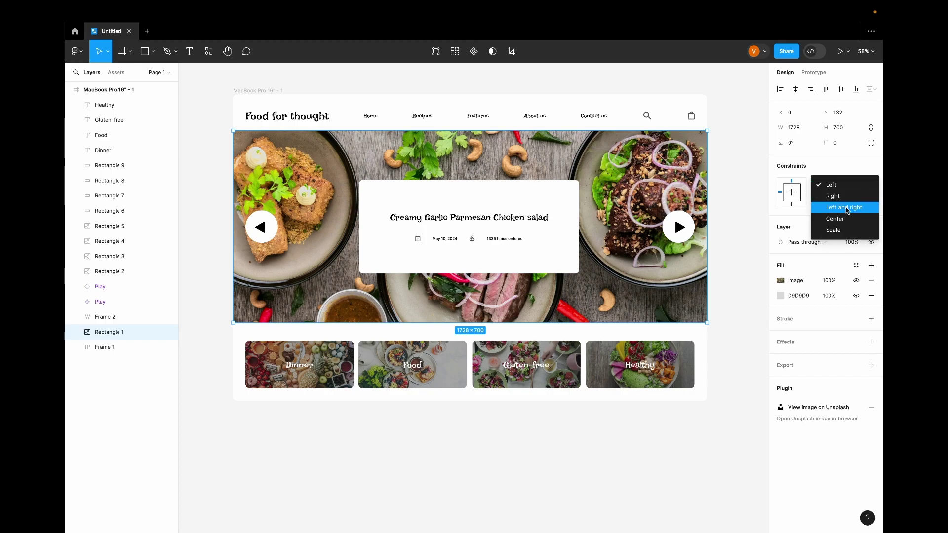
{"action": "left_click", "coordinate": [841, 230]}
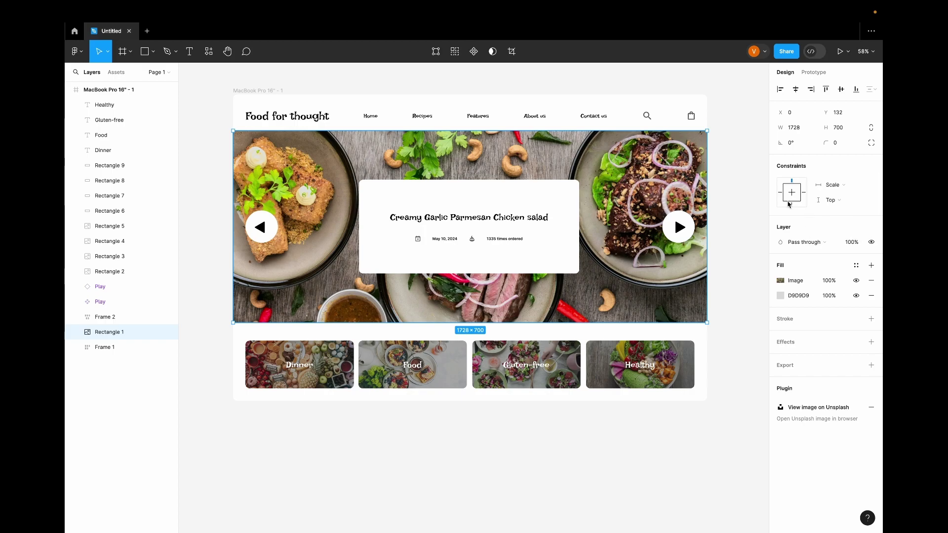
Test the hero photo's scaling by widening the MacBook Pro 16" frame to about 1763, and undo the resize.
{"action": "left_click", "coordinate": [249, 96]}
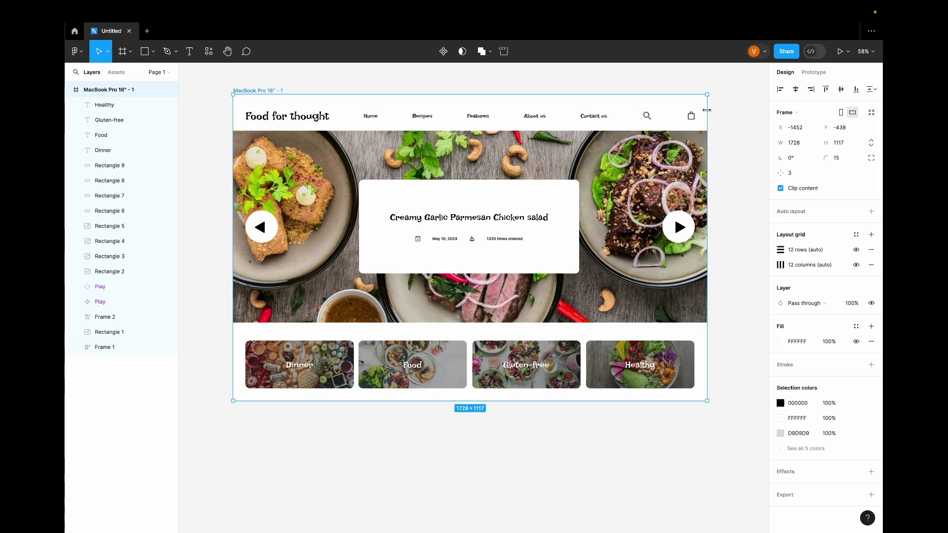
{"action": "mouse_move", "coordinate": [706, 110]}
{"action": "left_mouse_down"}
{"action": "mouse_move", "coordinate": [548, 120]}
{"action": "mouse_move", "coordinate": [731, 121]}
{"action": "mouse_move", "coordinate": [556, 119]}
{"action": "mouse_move", "coordinate": [715, 123]}
{"action": "left_mouse_up"}
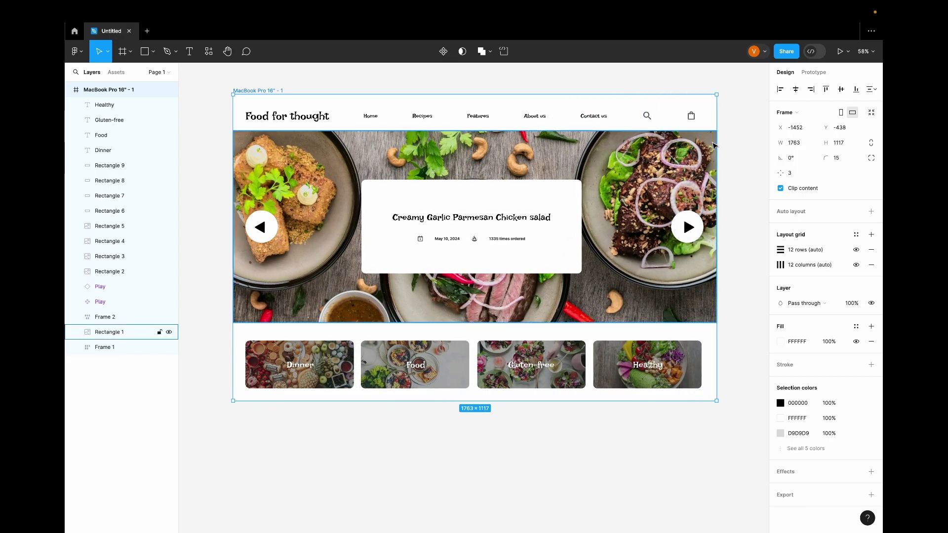
{"action": "key", "text": "ctrl+z"}
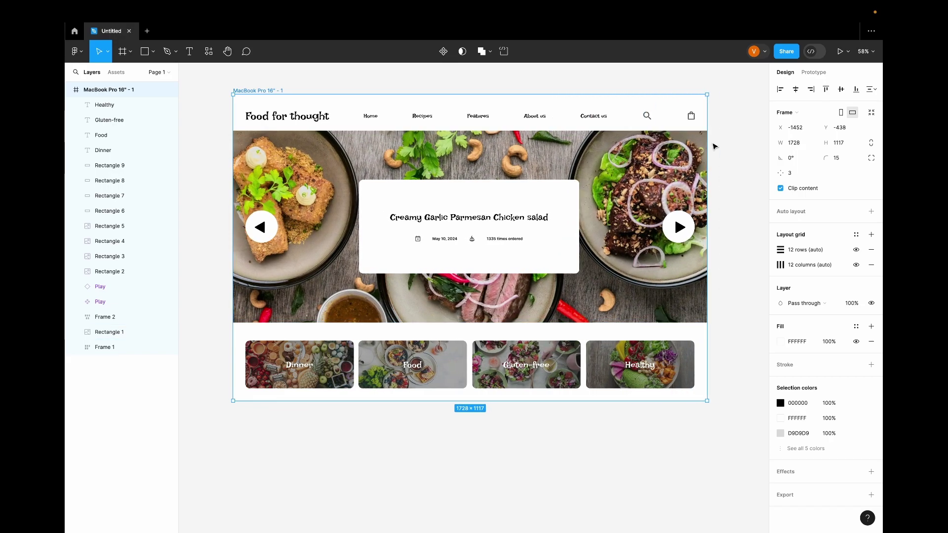
Set the horizontal constraint of the header frame with the logo and navigation links to Left and right.
{"action": "left_click", "coordinate": [300, 119]}
{"action": "left_click", "coordinate": [857, 318]}
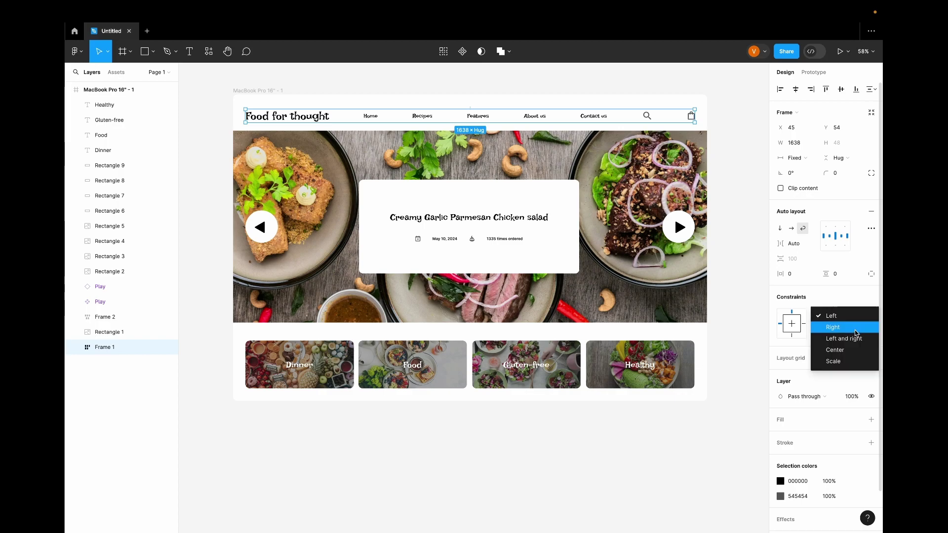
{"action": "left_click", "coordinate": [844, 339]}
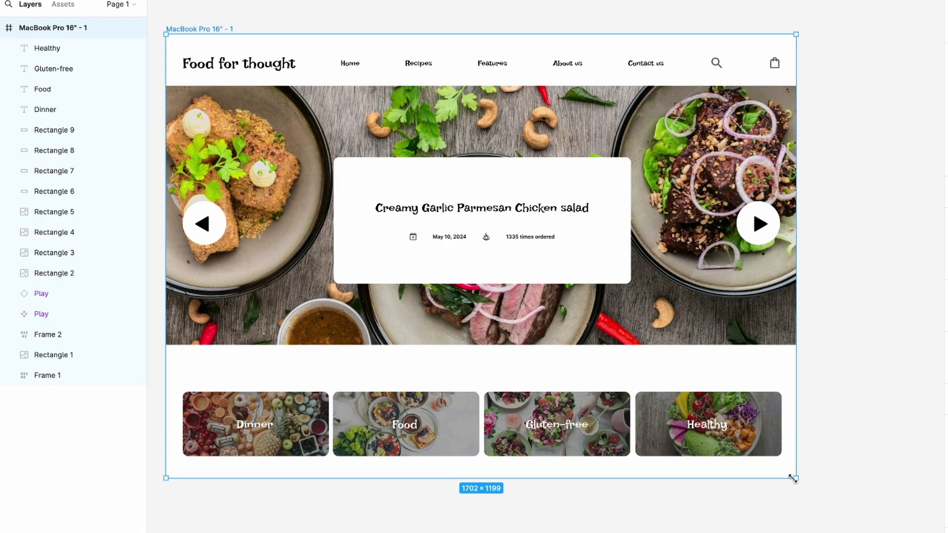
Test the header's constraint by widening the MacBook Pro 16" frame, and undo the resize.
{"action": "left_click_drag", "start_coordinate": [793, 478], "coordinate": [802, 448]}
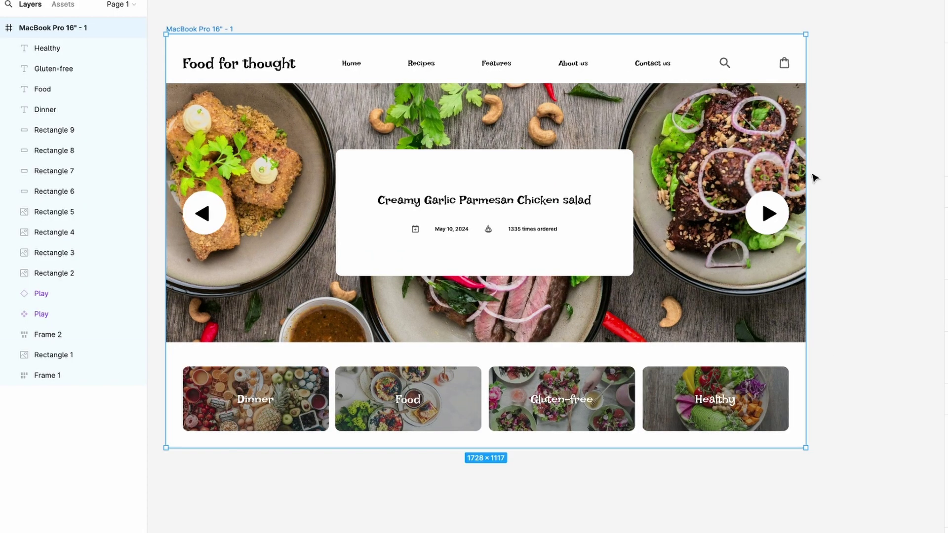
{"action": "left_click_drag", "start_coordinate": [806, 53], "coordinate": [861, 62]}
{"action": "key", "text": "ctrl+z"}
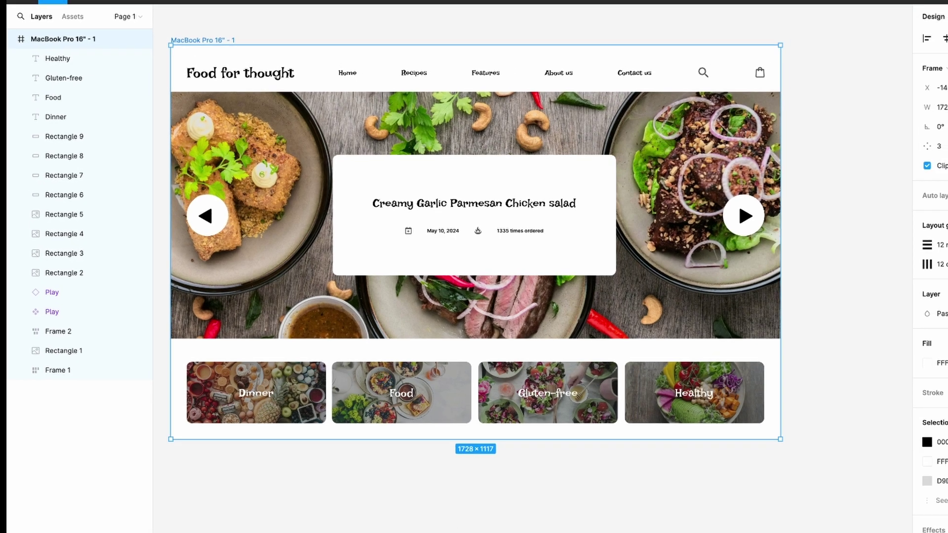
Open the presentation preview of the landing page design.
{"action": "left_click", "coordinate": [840, 55]}
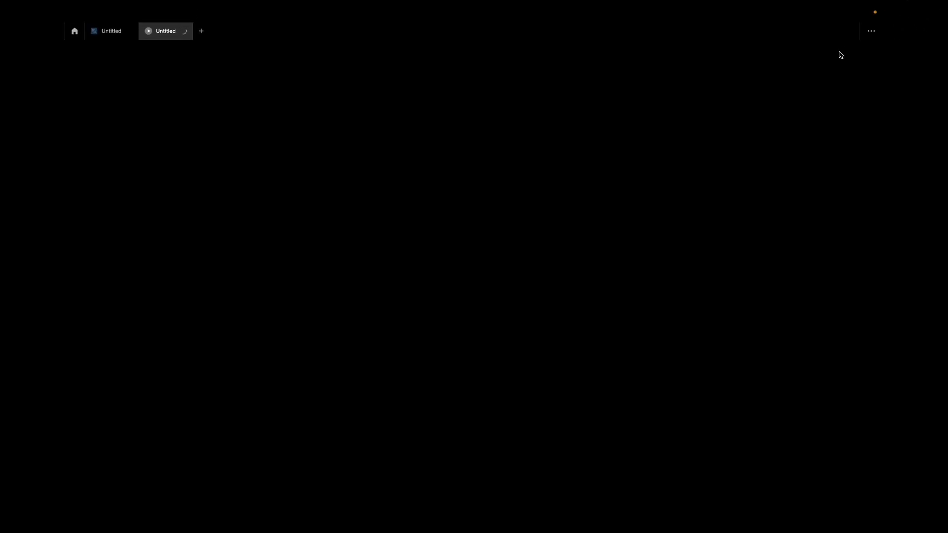